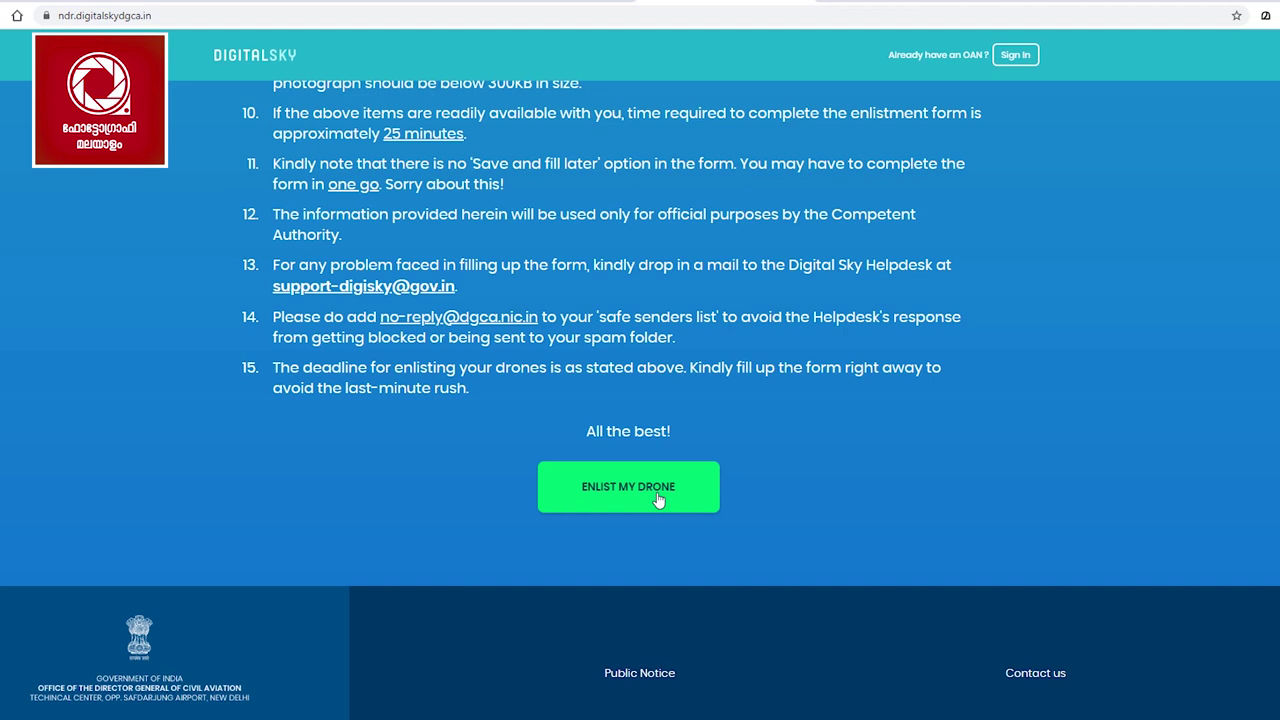
# Start drone enlistment and enter the full name, e-mail, mobile number and password.
pyautogui.click(628, 487)
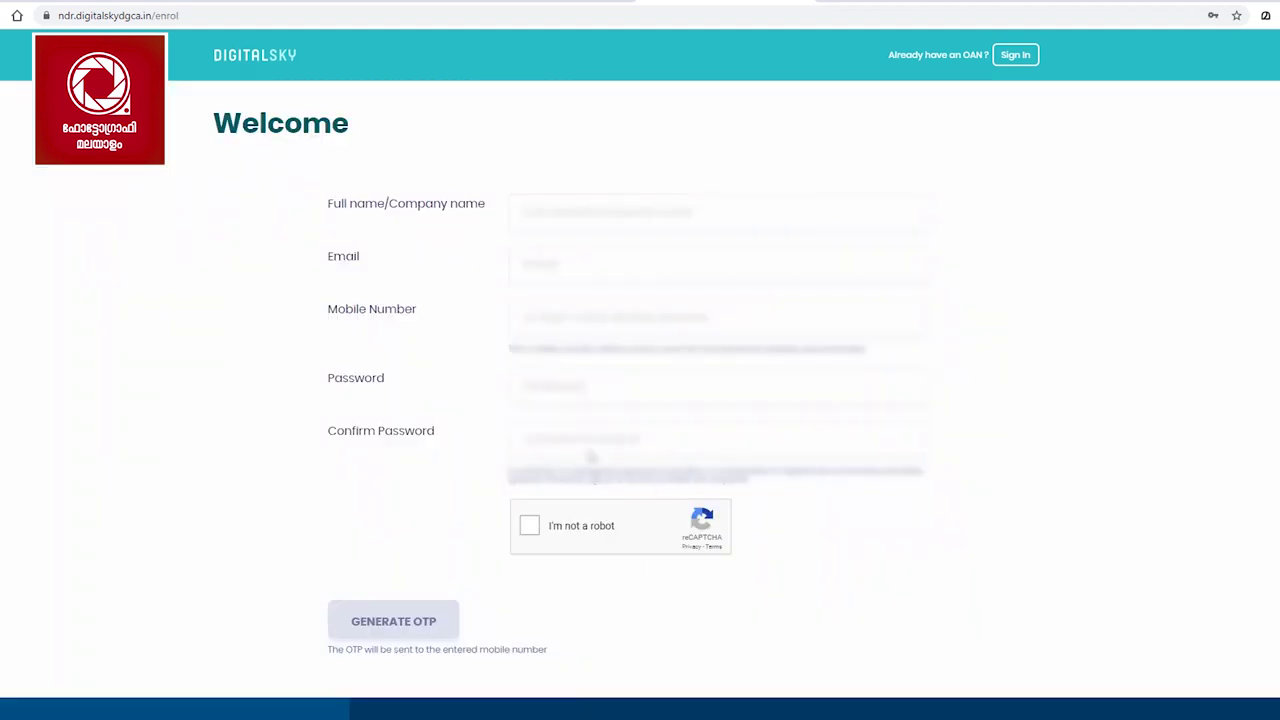
pyautogui.click(574, 226)
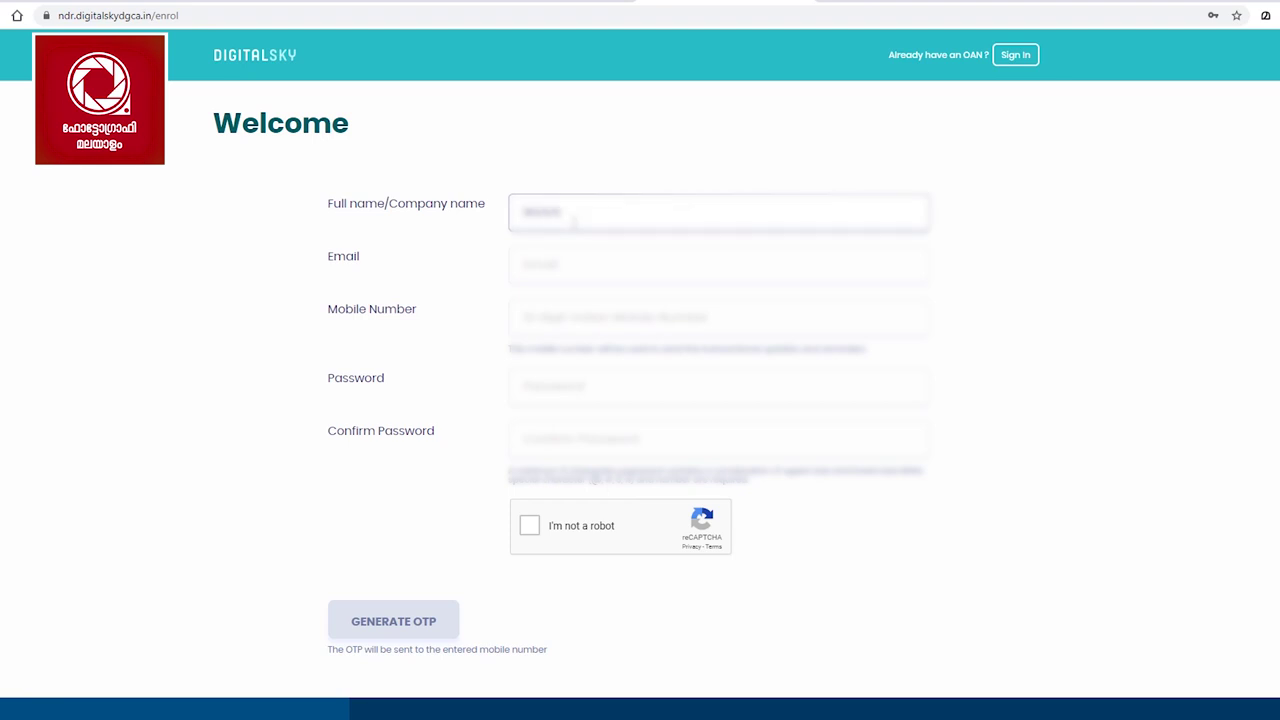
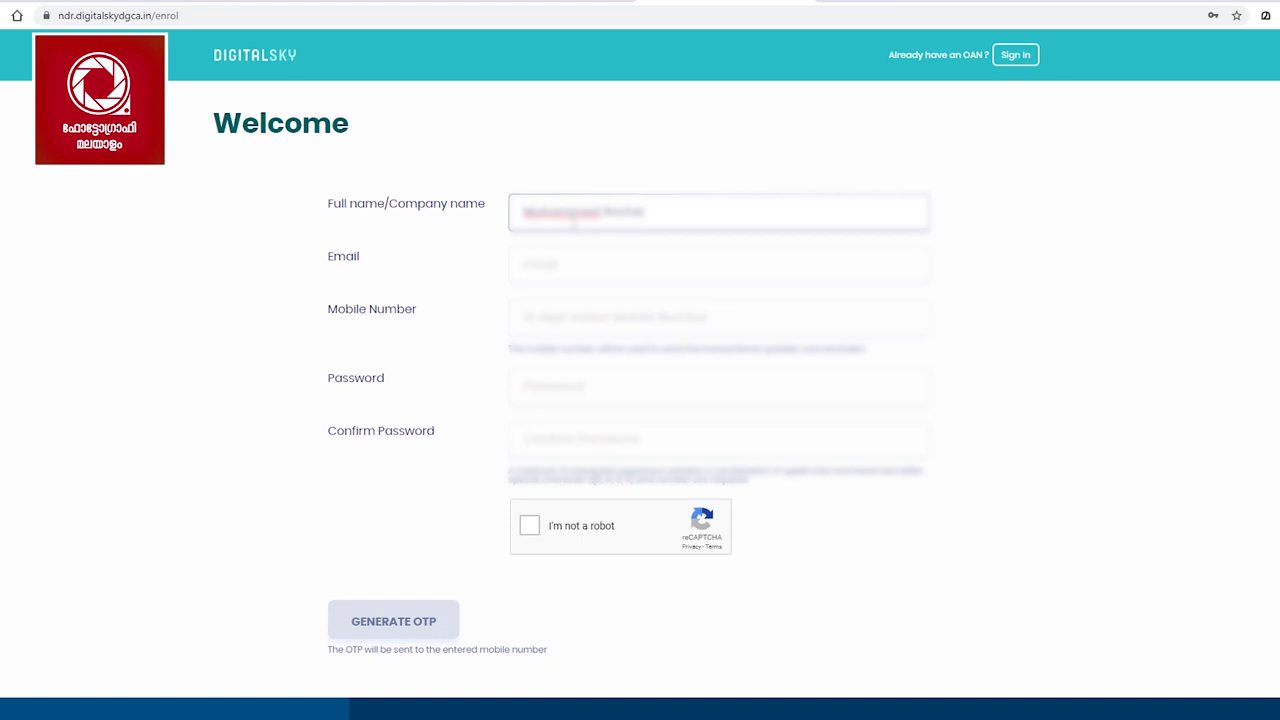
pyautogui.press('Tab')
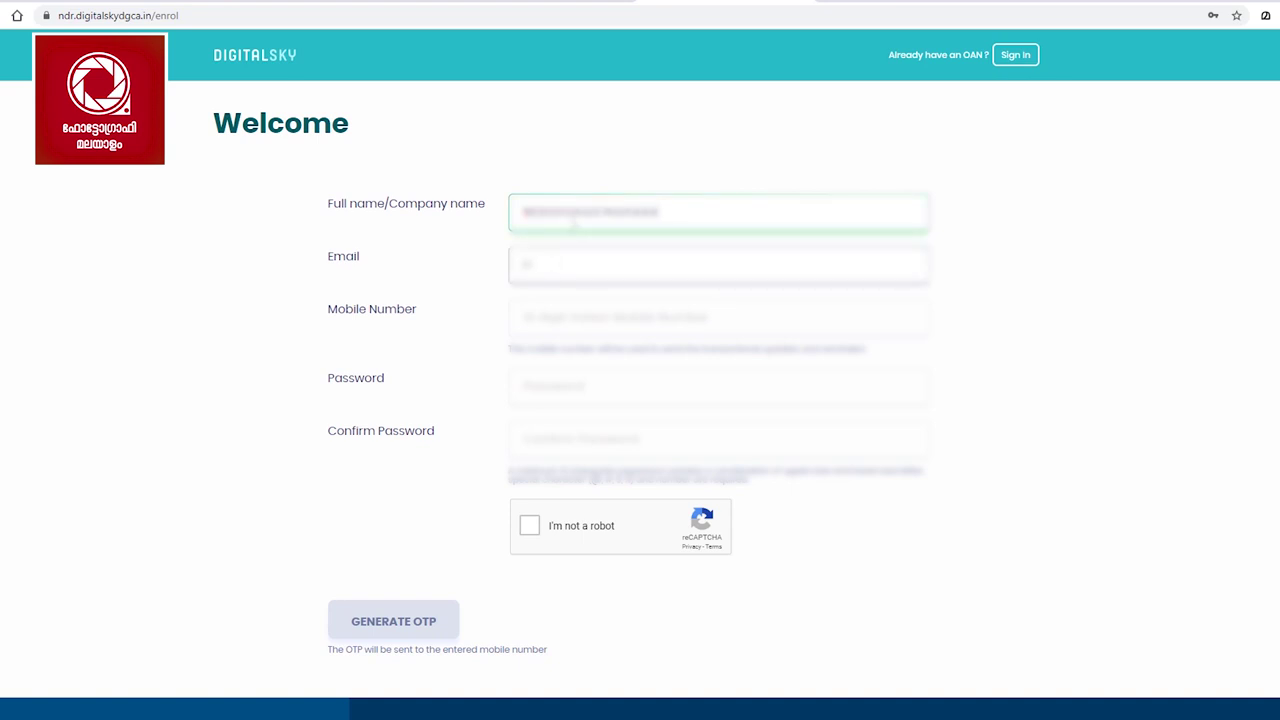
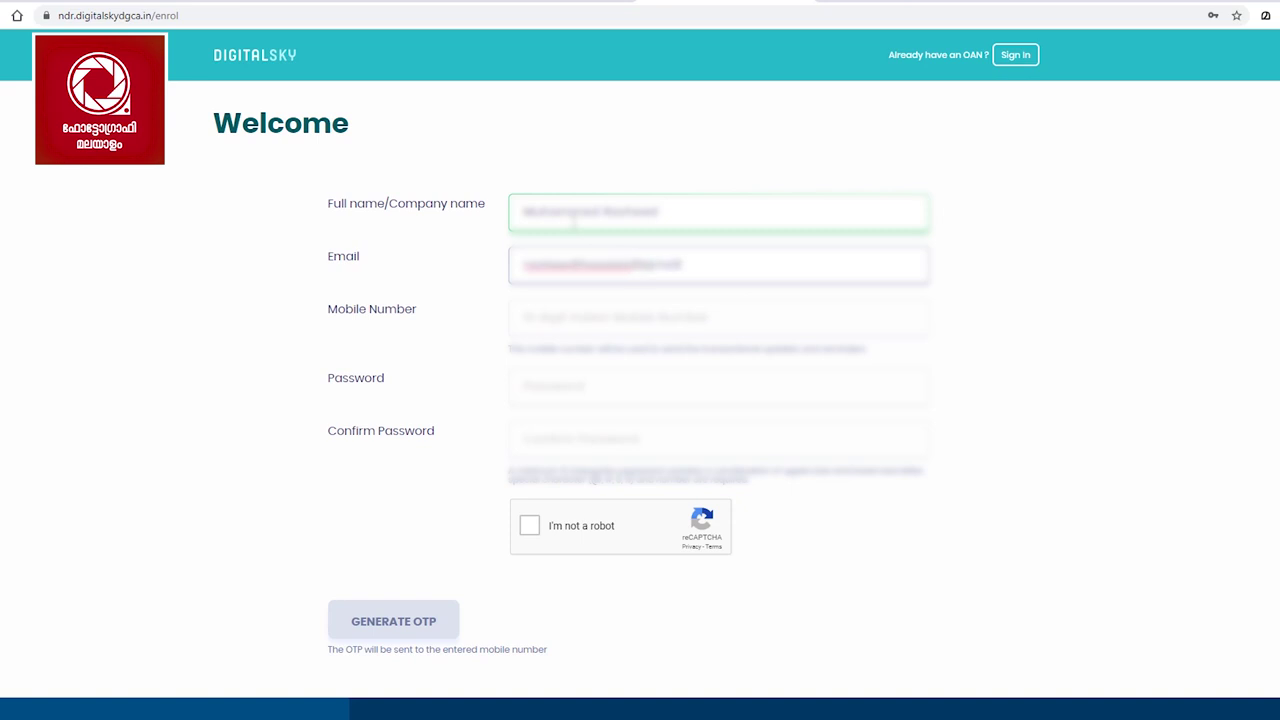
pyautogui.press('Tab')
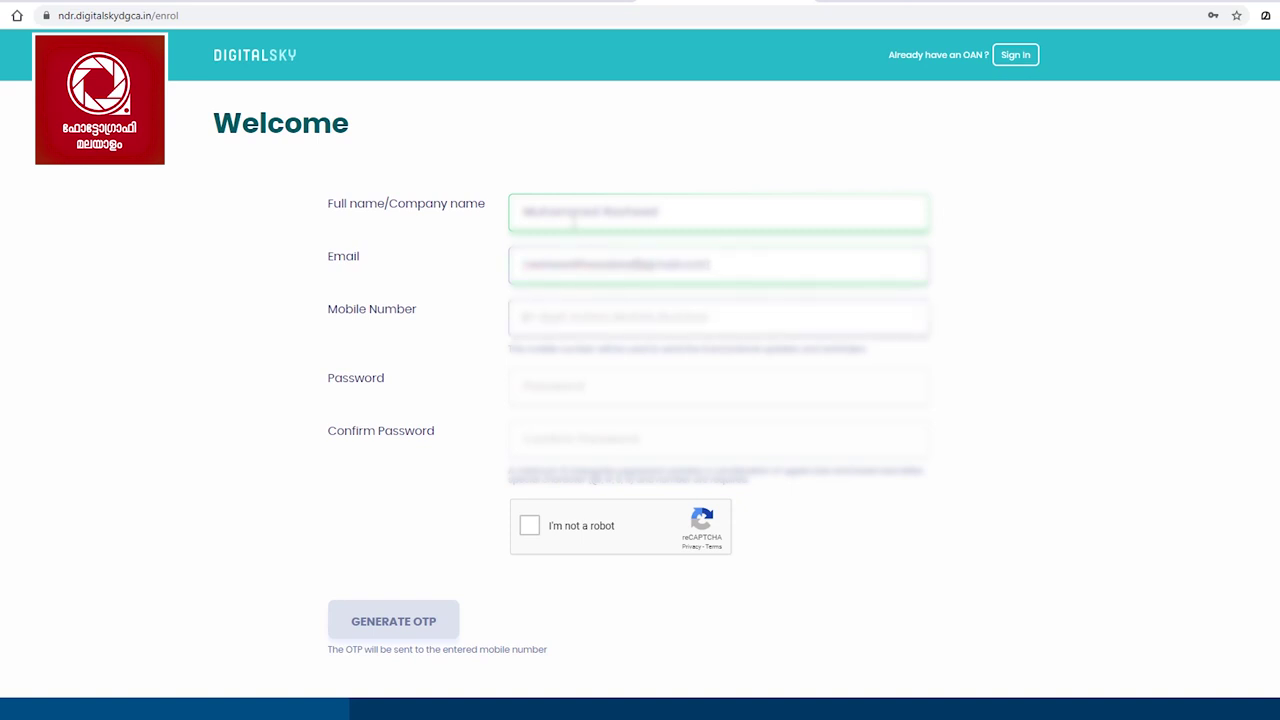
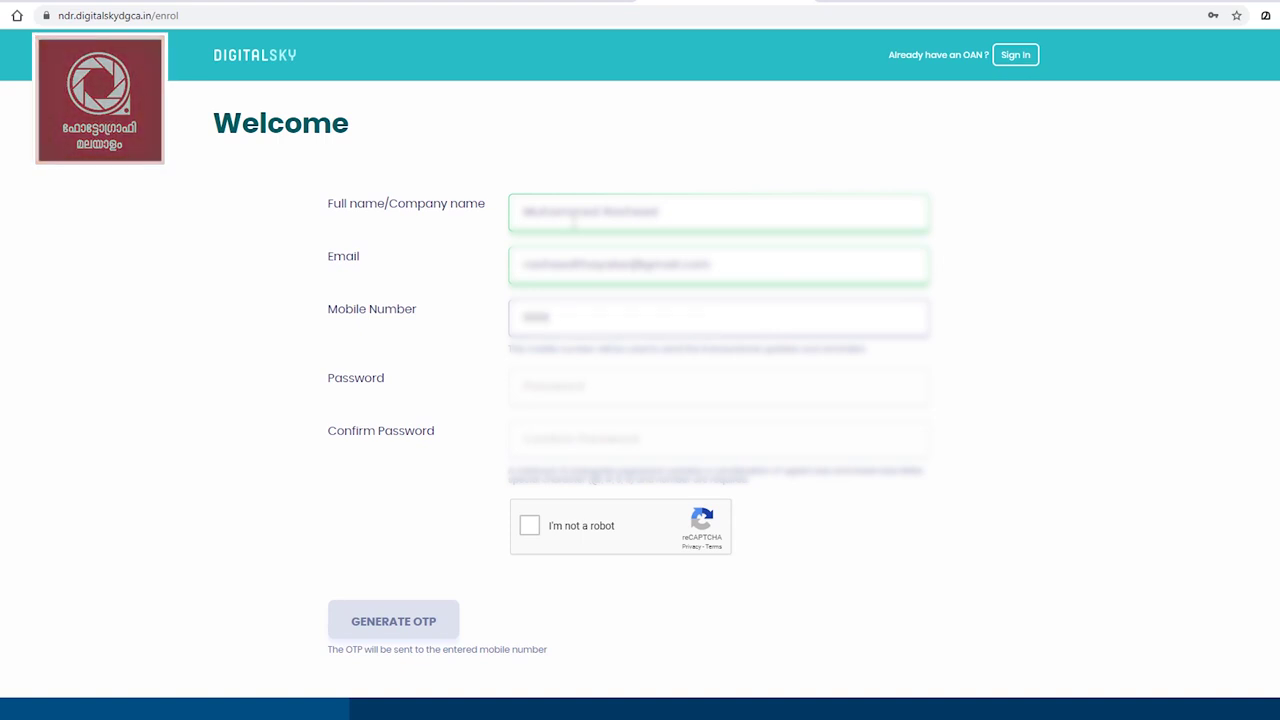
pyautogui.press('Tab')
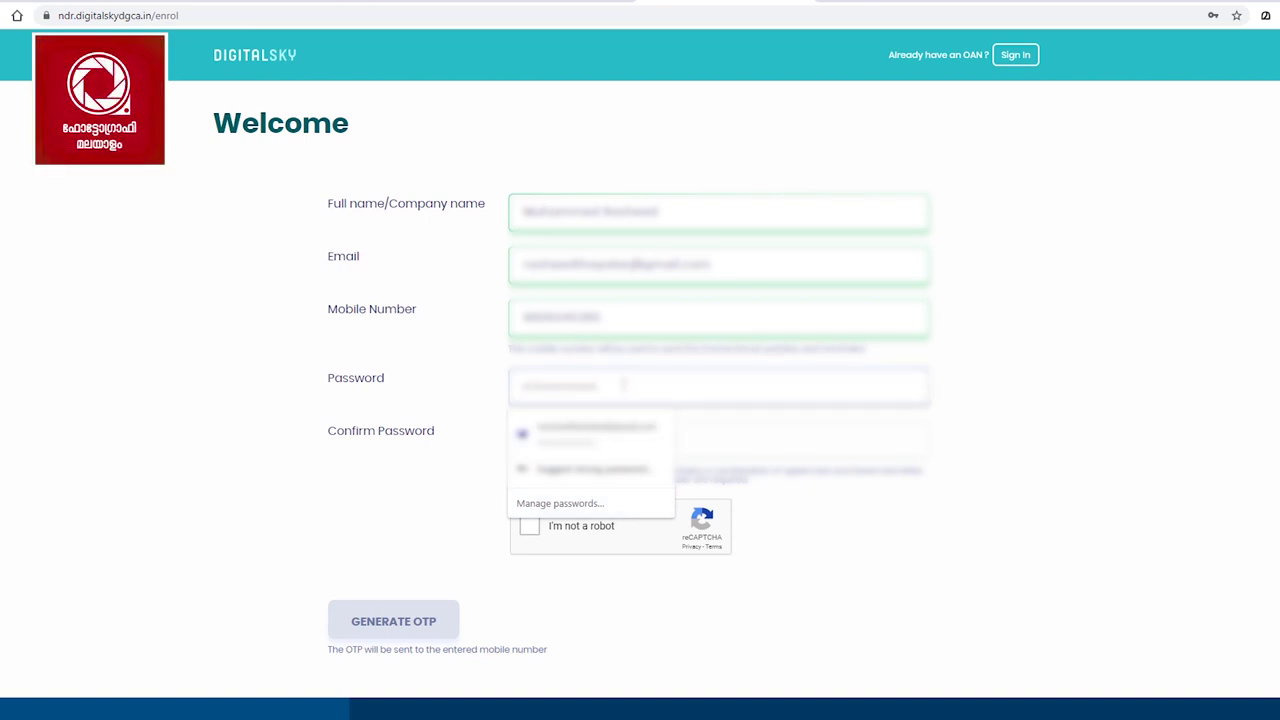
# Fill in Confirm Password and tick the reCAPTCHA 'I'm not a robot' checkbox.
pyautogui.write('**********')
pyautogui.click(556, 441)
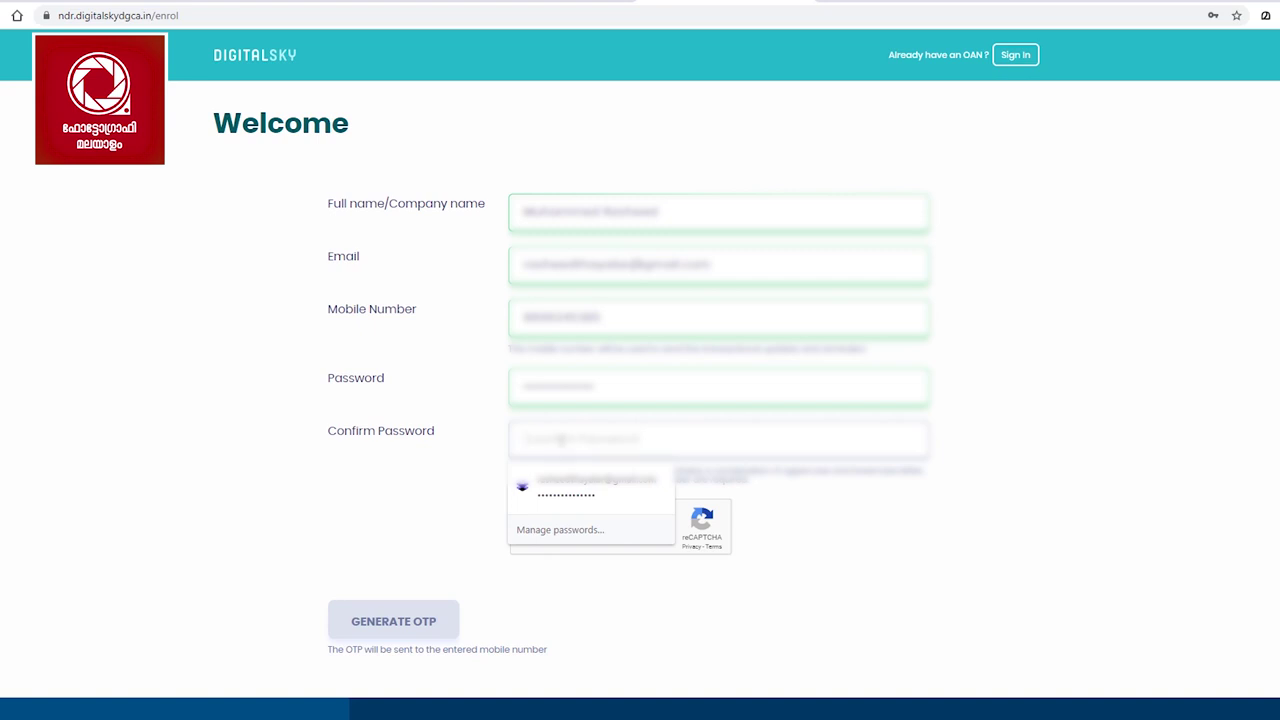
pyautogui.click(529, 535)
pyautogui.scroll(-1, 1006, 347)
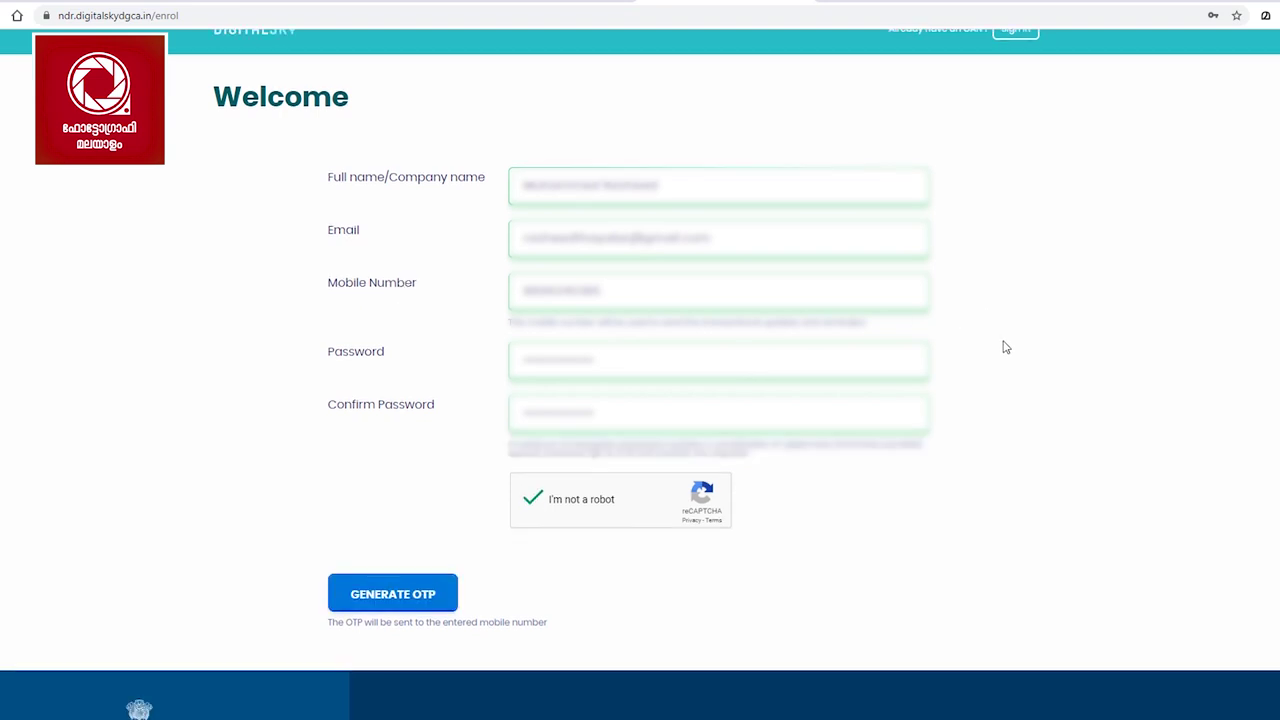
# Generate an OTP, enter the received code and submit the enrolment.
pyautogui.click(410, 512)
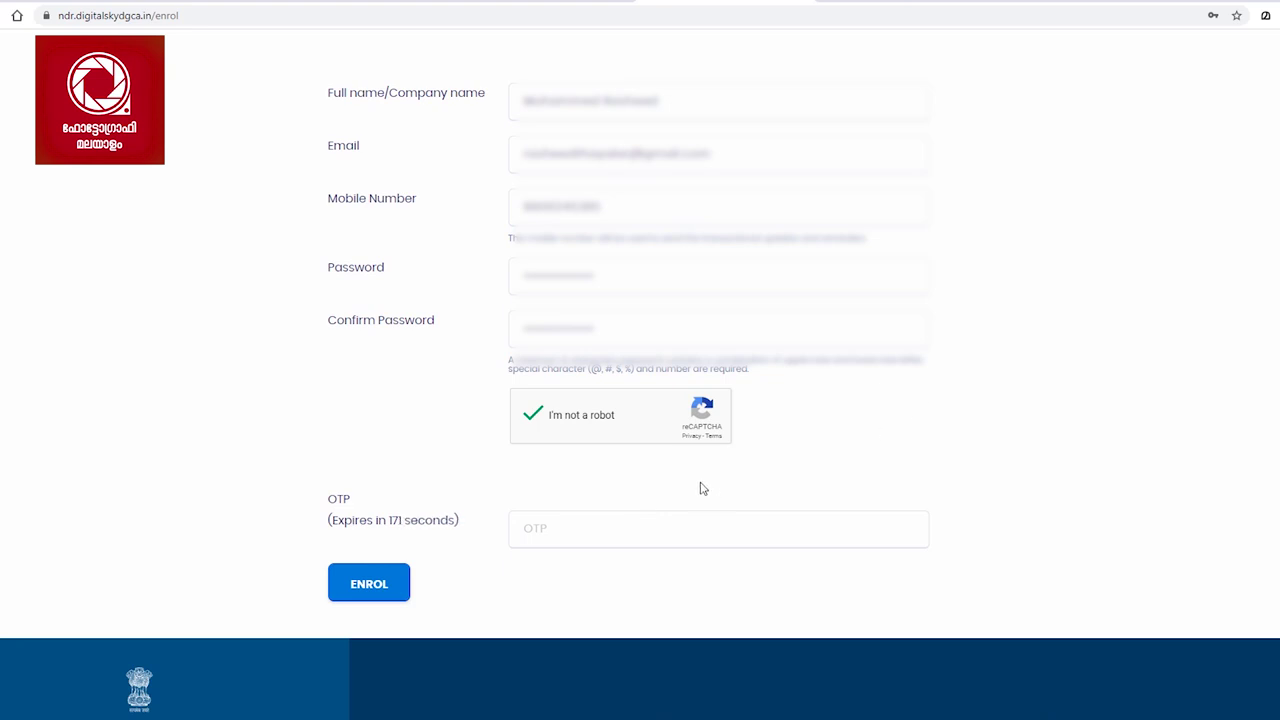
pyautogui.click(551, 529)
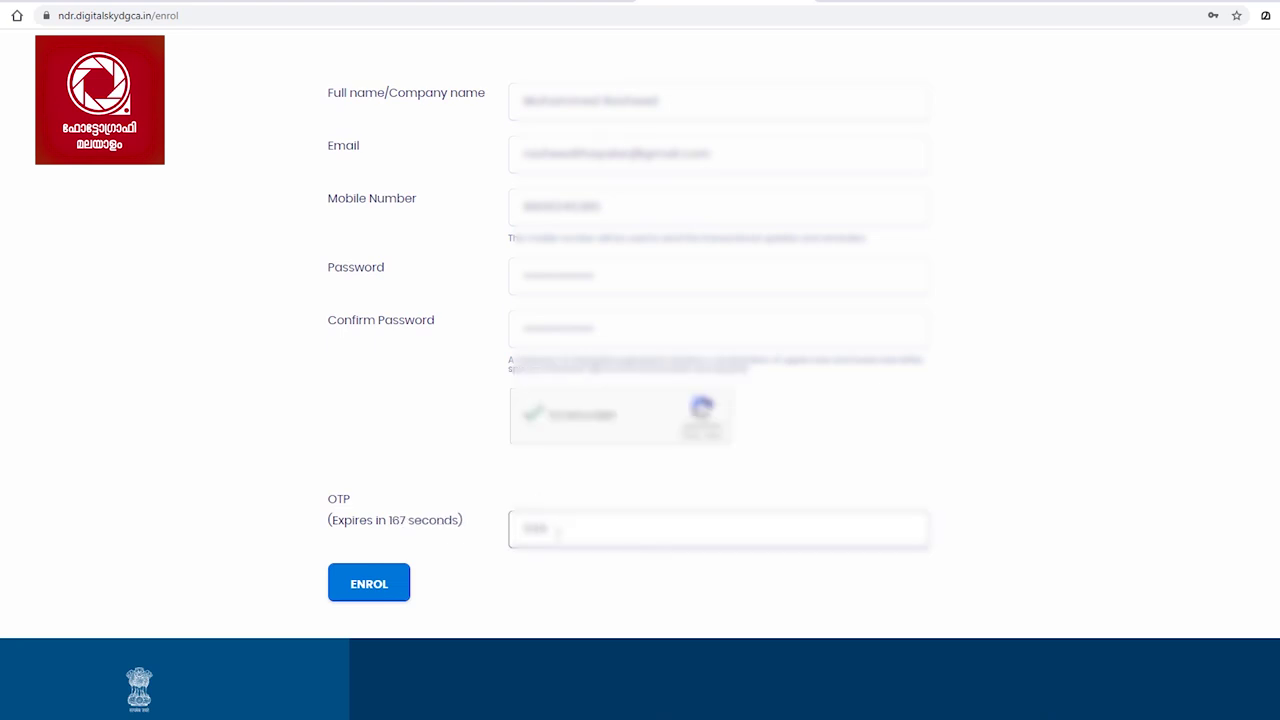
pyautogui.click(371, 586)
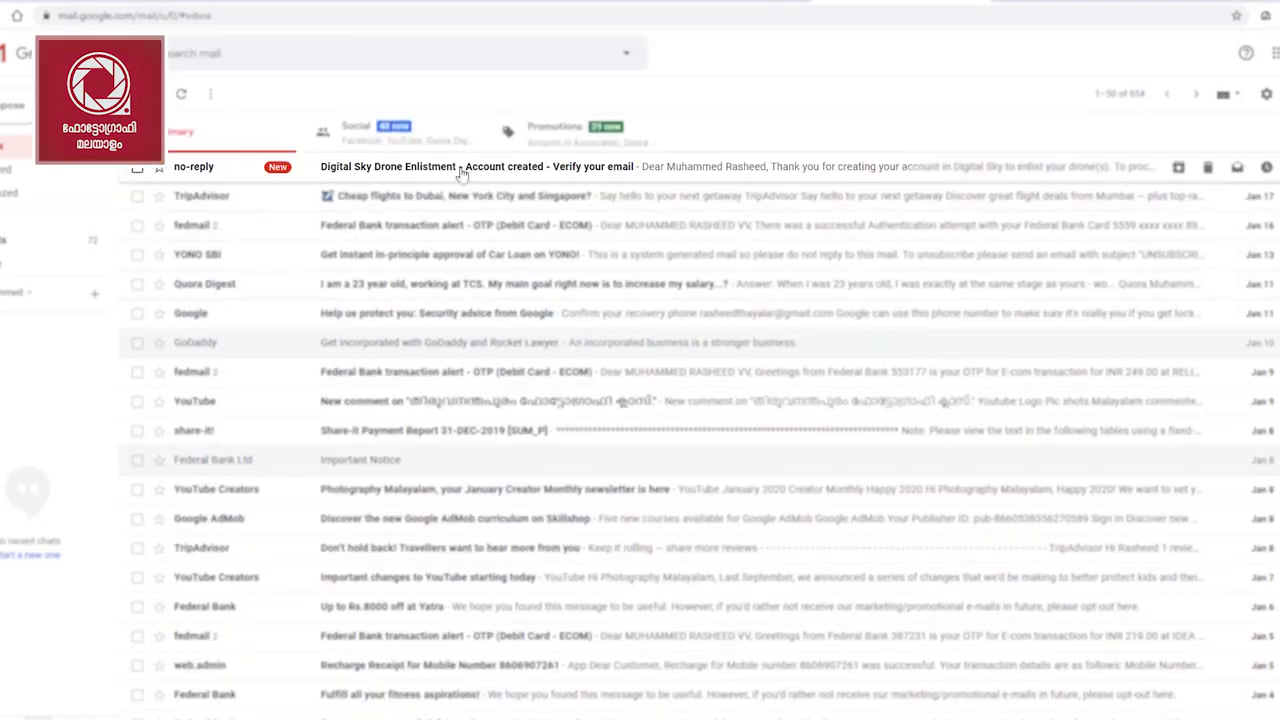
# Open the Digital Sky verification email in Gmail and follow its verifyAccount link.
pyautogui.click(462, 170)
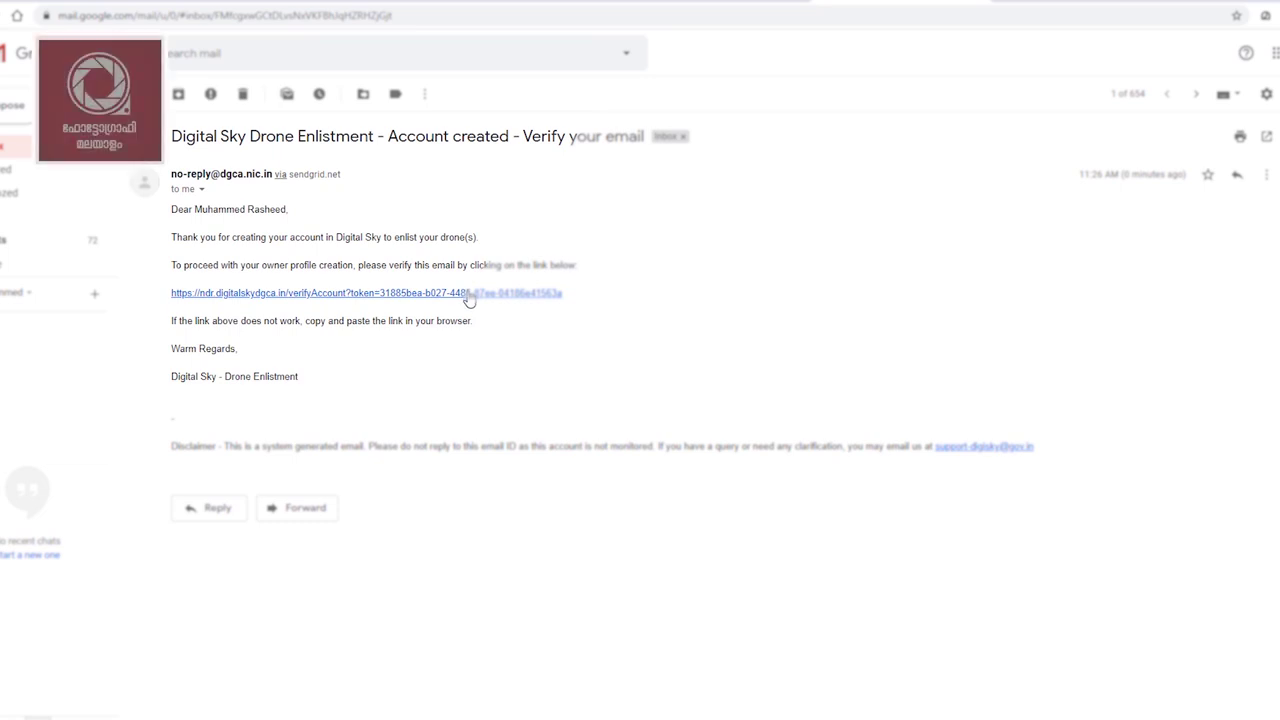
pyautogui.click(467, 294)
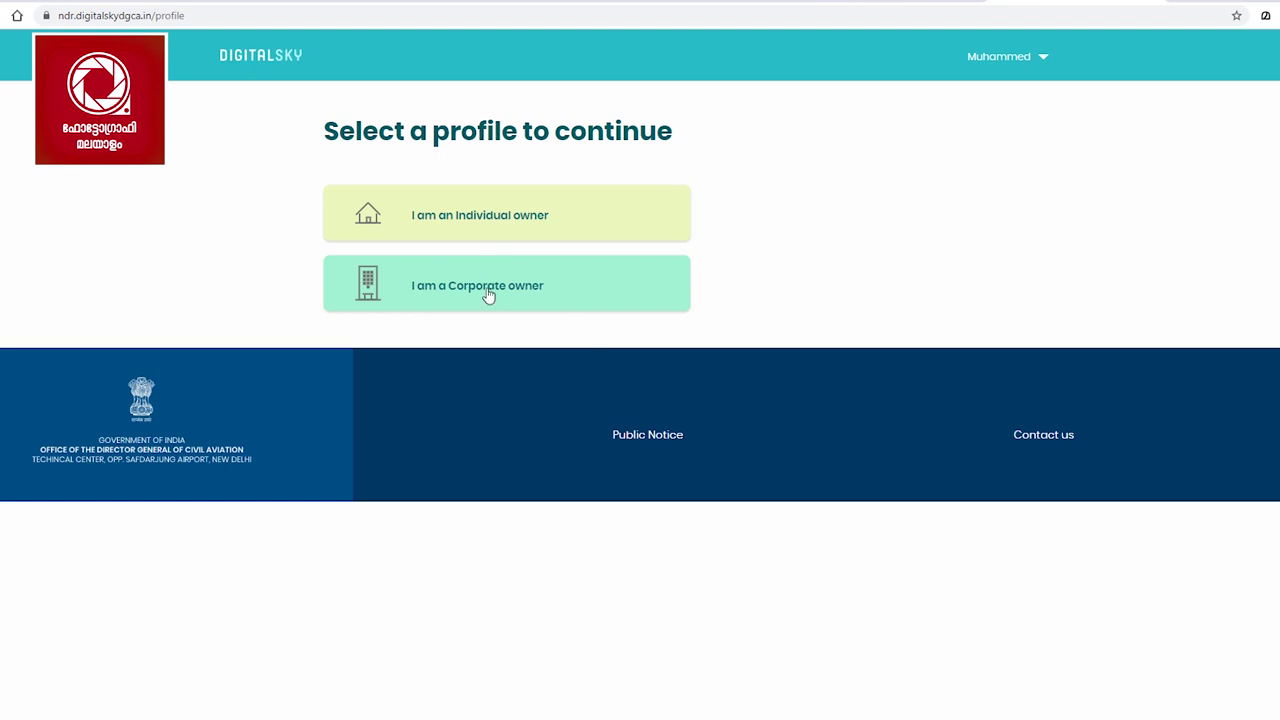
pyautogui.click(496, 224)
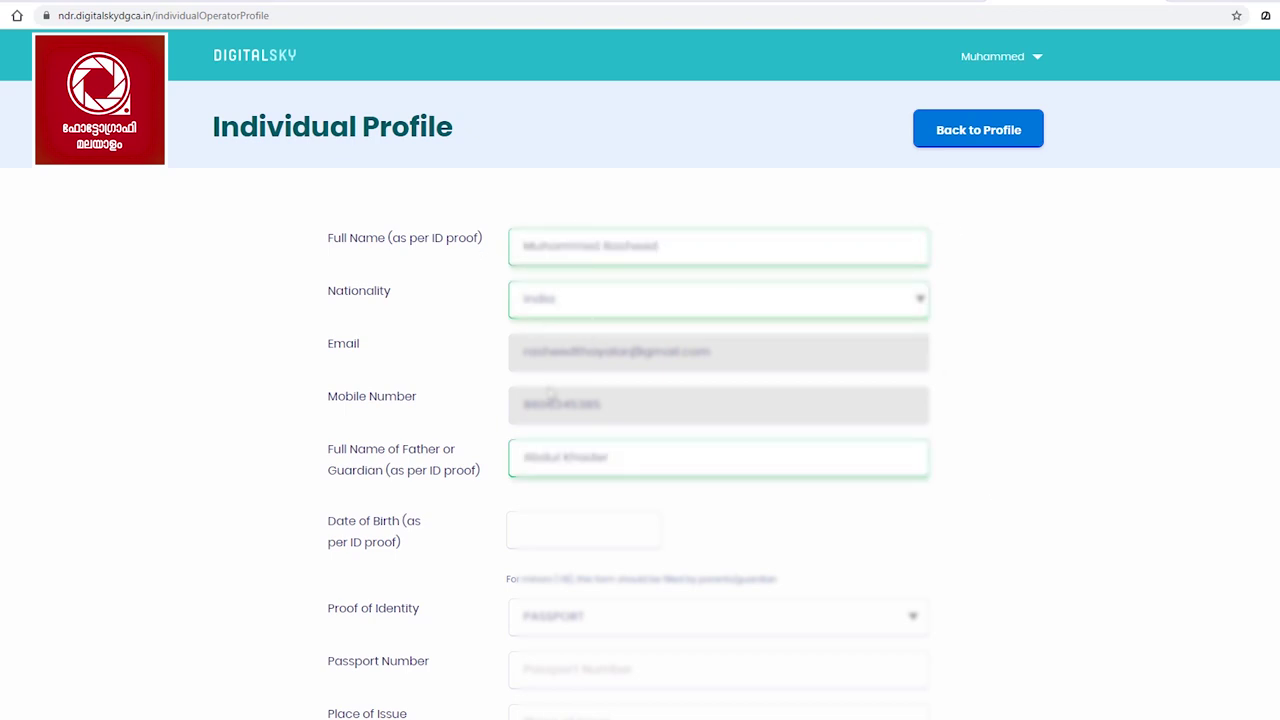
pyautogui.scroll(-1, 640, 440)
pyautogui.click(545, 457)
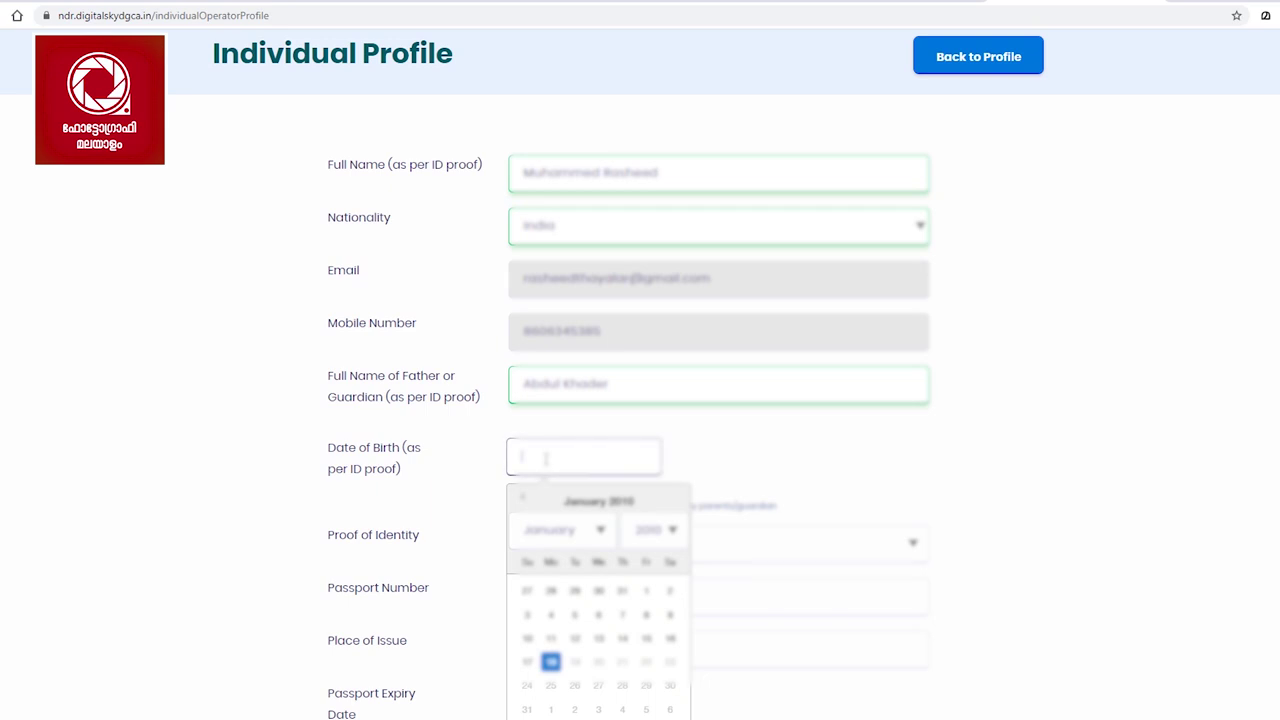
pyautogui.click(565, 540)
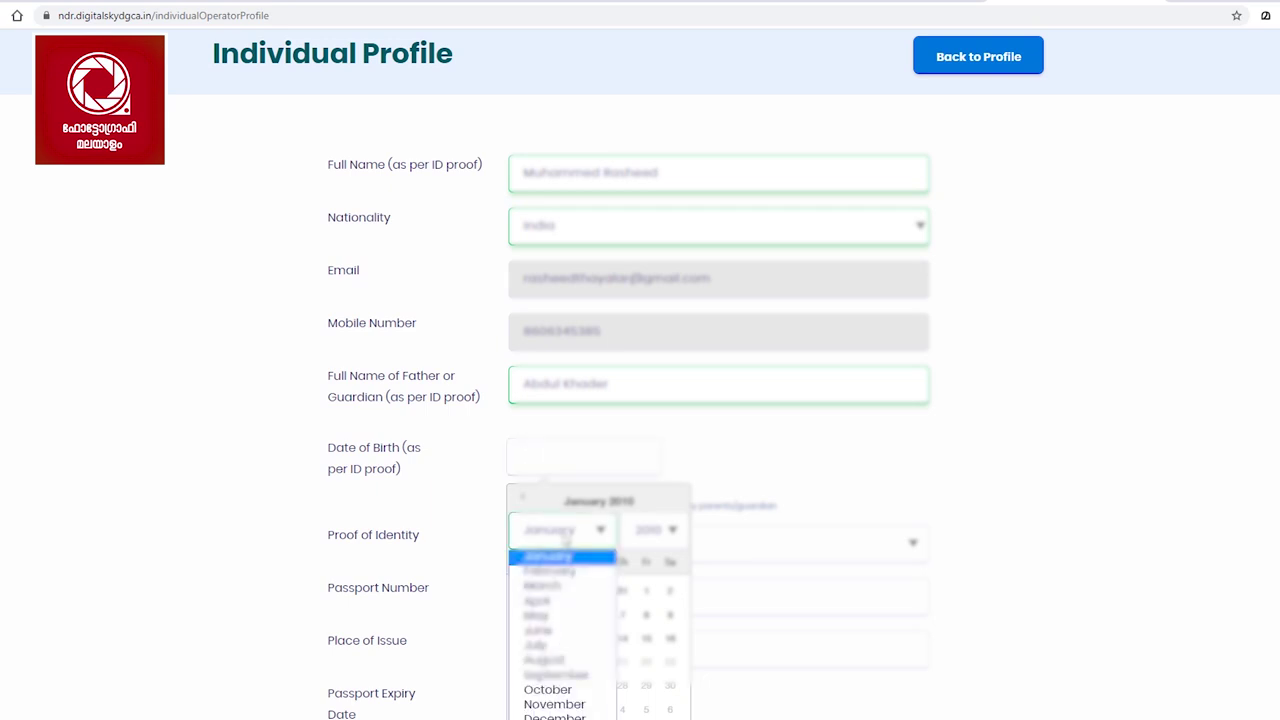
pyautogui.click(555, 602)
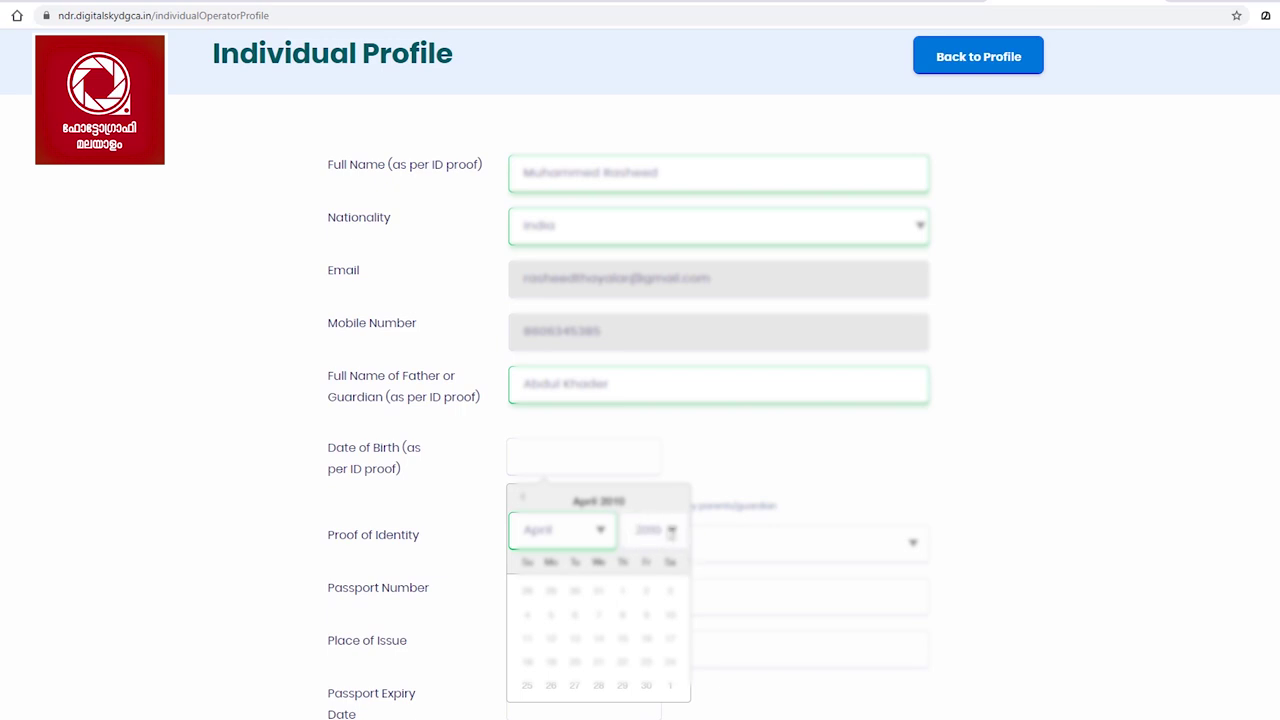
pyautogui.click(660, 538)
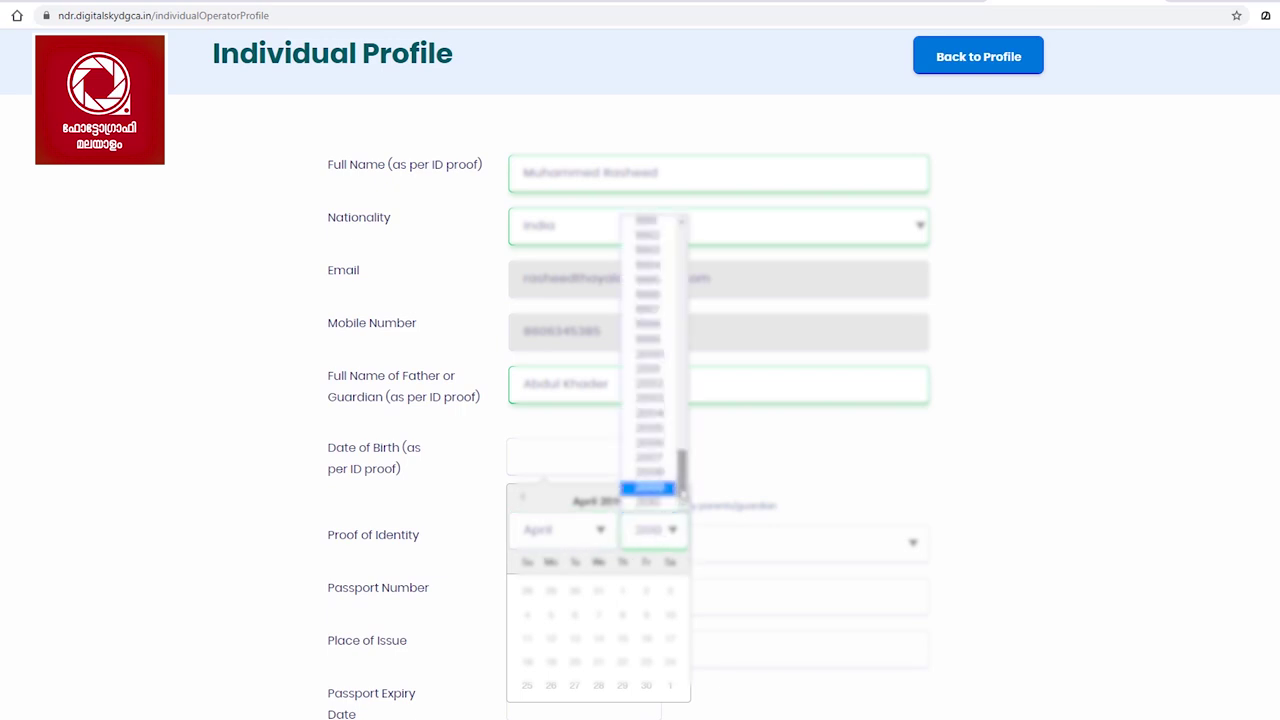
pyautogui.scroll(2, 681, 478)
pyautogui.scroll(6, 681, 478)
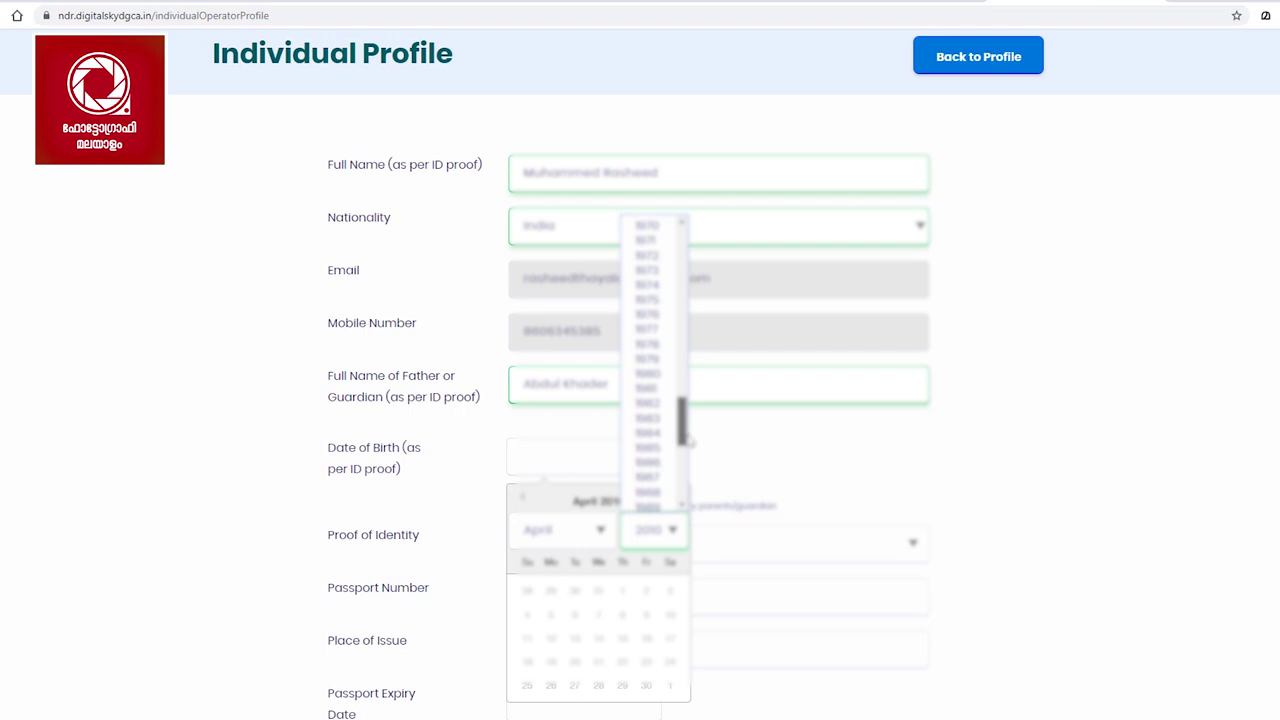
pyautogui.click(656, 345)
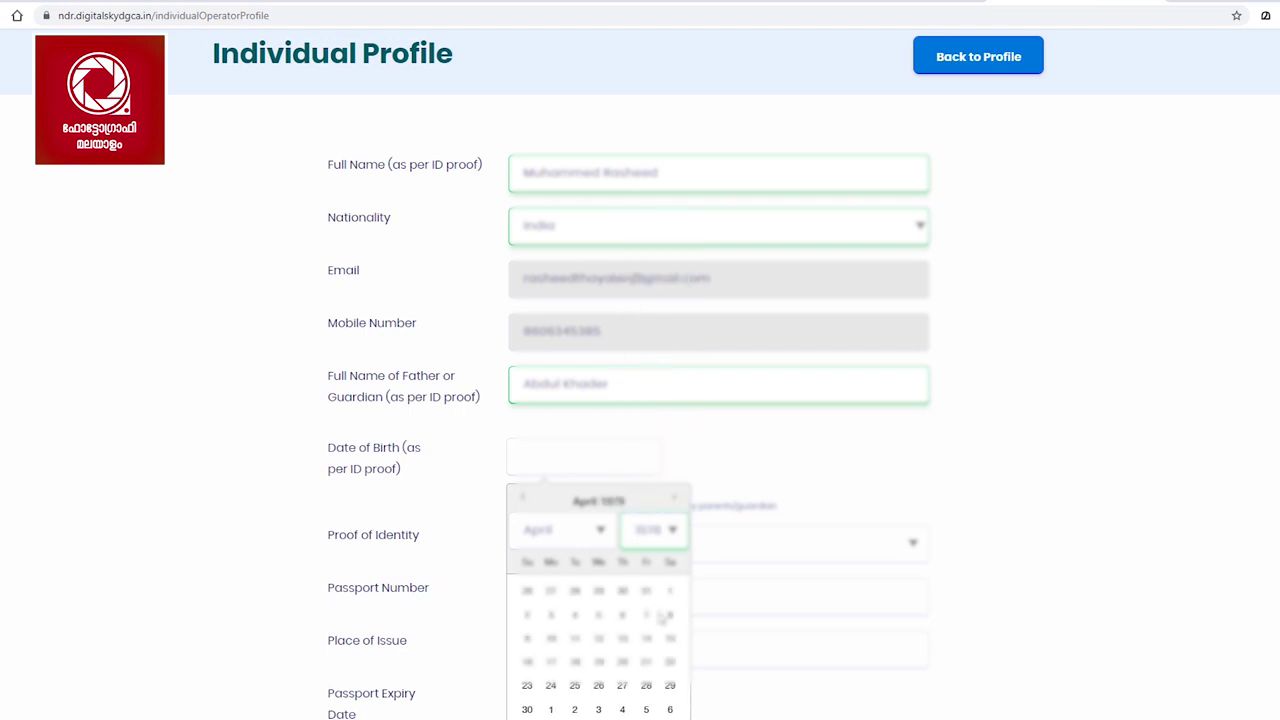
pyautogui.click(622, 661)
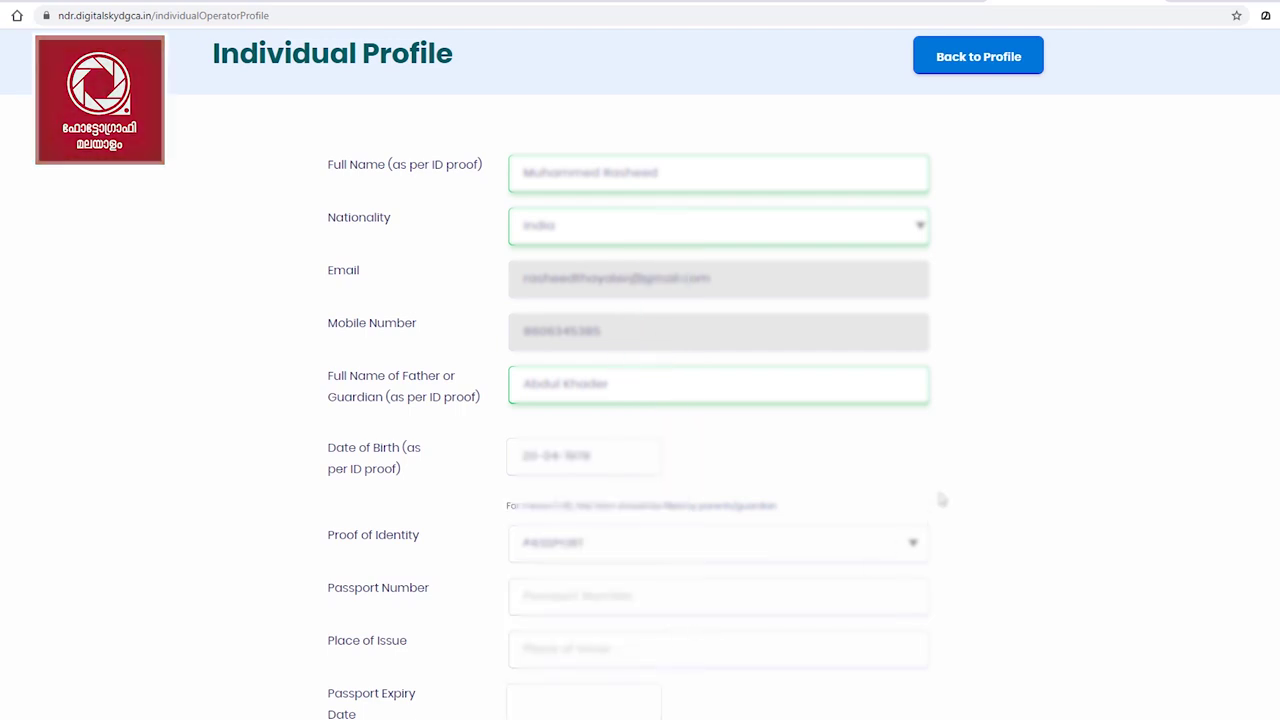
# Choose Aadhaar as proof of identity, enter the Aadhaar number and upload Adhar.jpg.
pyautogui.scroll(-2, 980, 485)
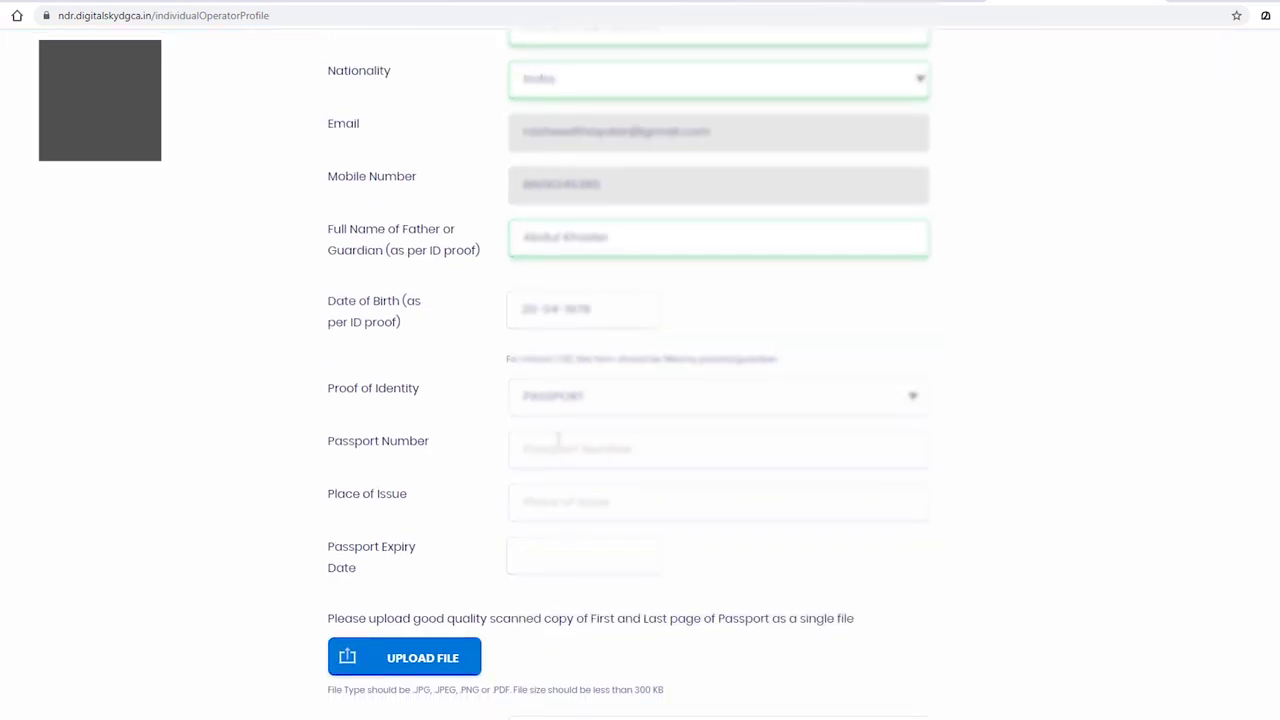
pyautogui.click(588, 410)
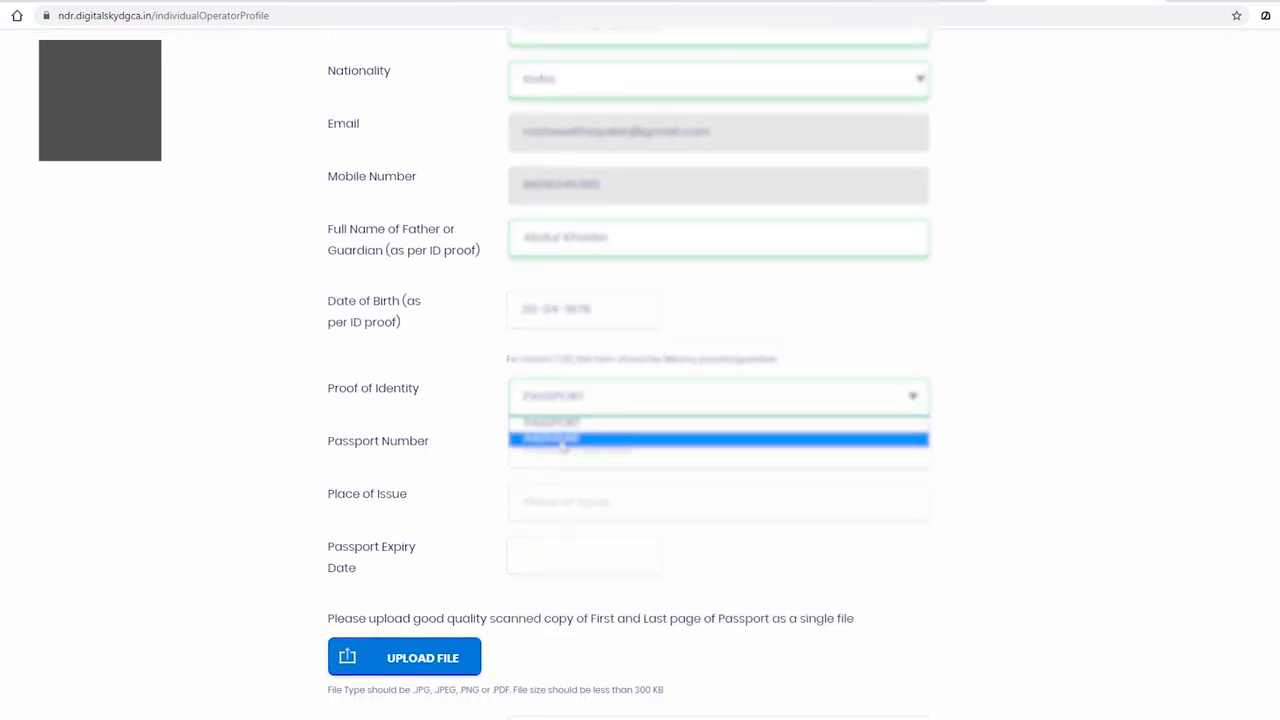
pyautogui.click(564, 445)
pyautogui.click(562, 449)
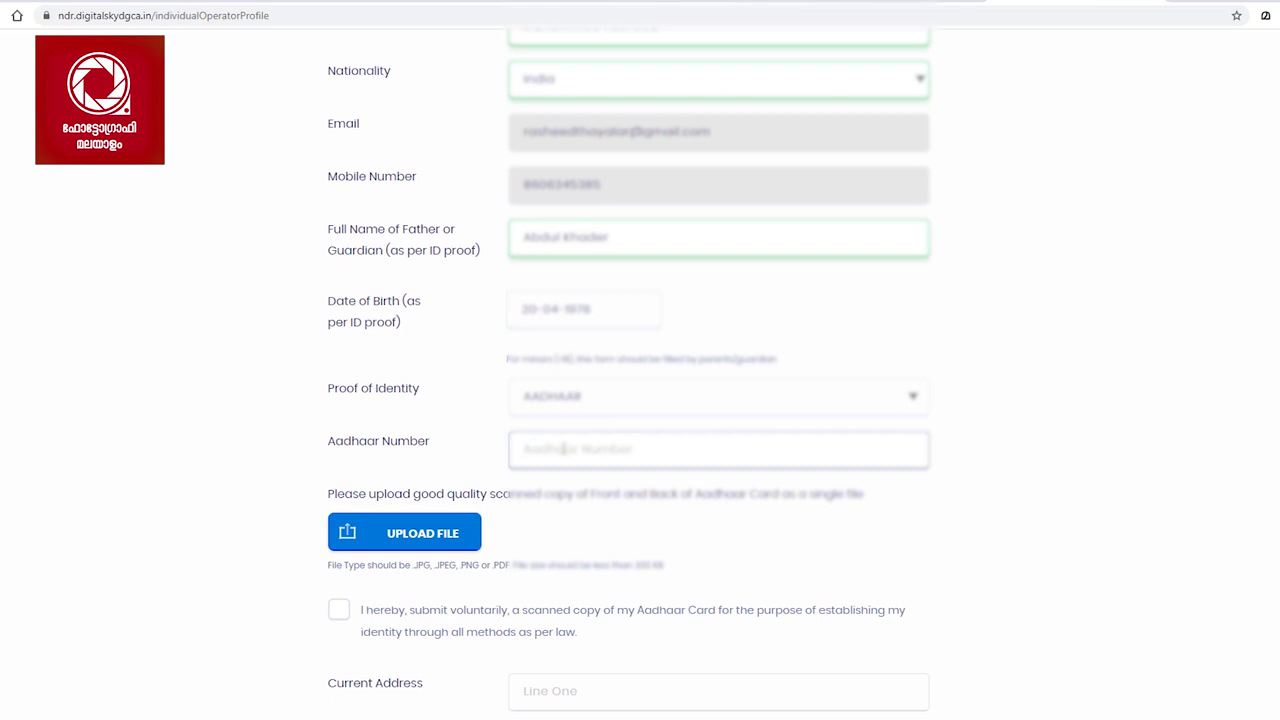
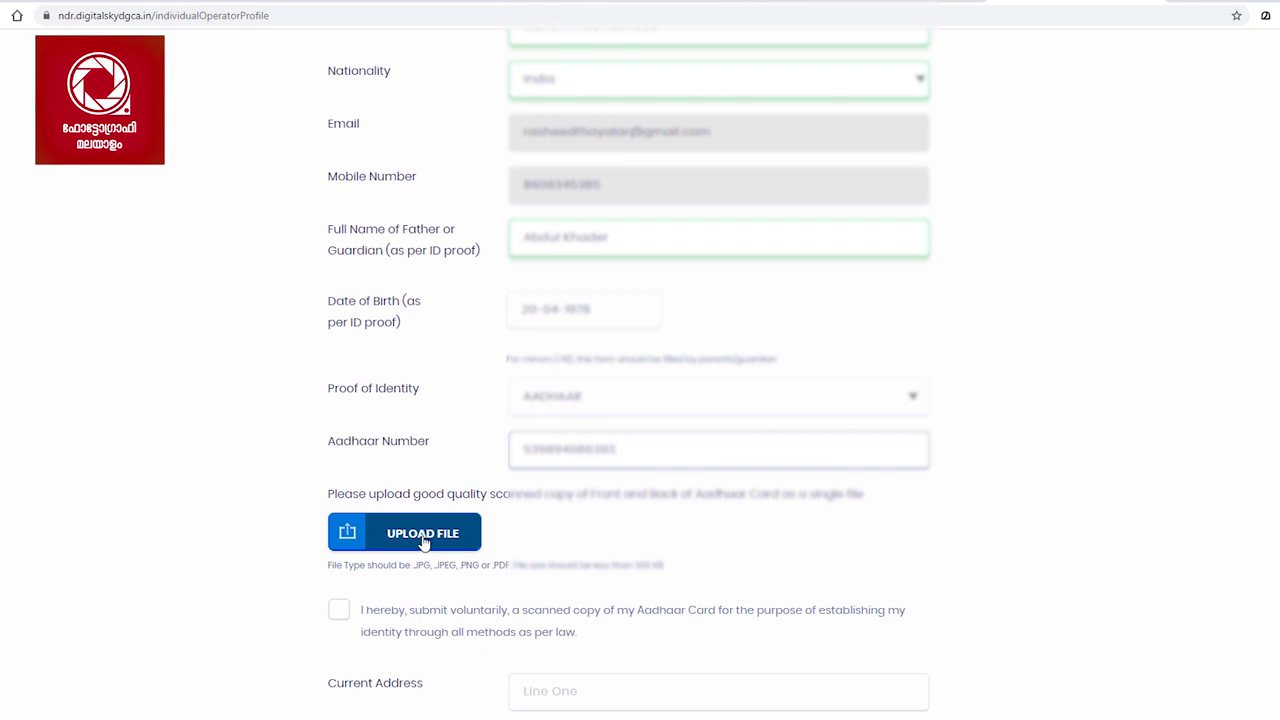
pyautogui.click(422, 537)
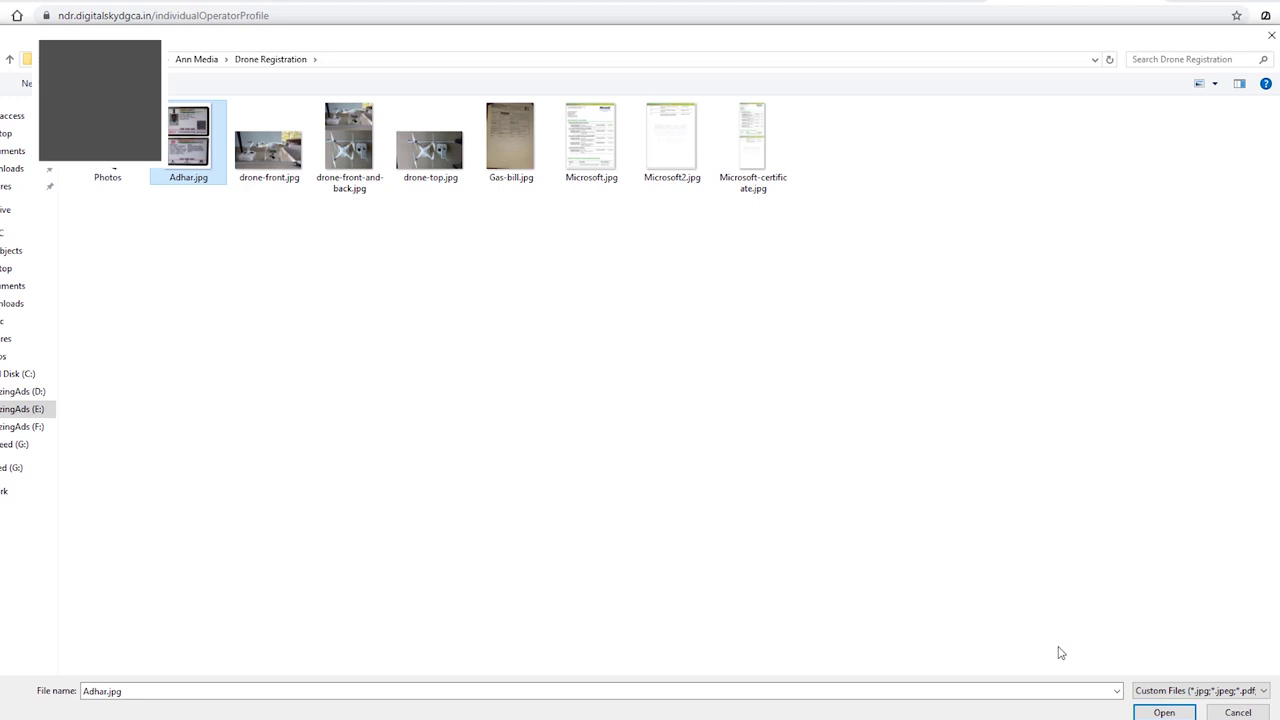
pyautogui.click(1158, 712)
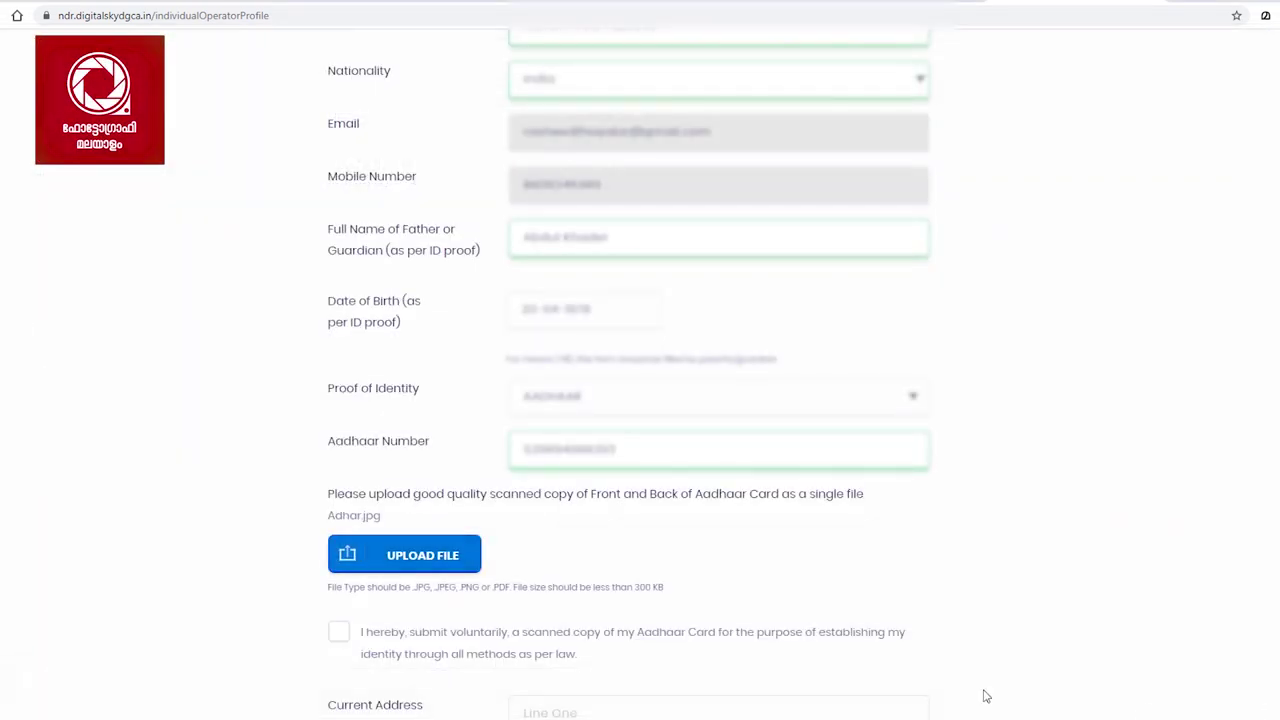
# Tick the Aadhaar consent declaration and fill in current address lines one and two.
pyautogui.scroll(-3, 771, 523)
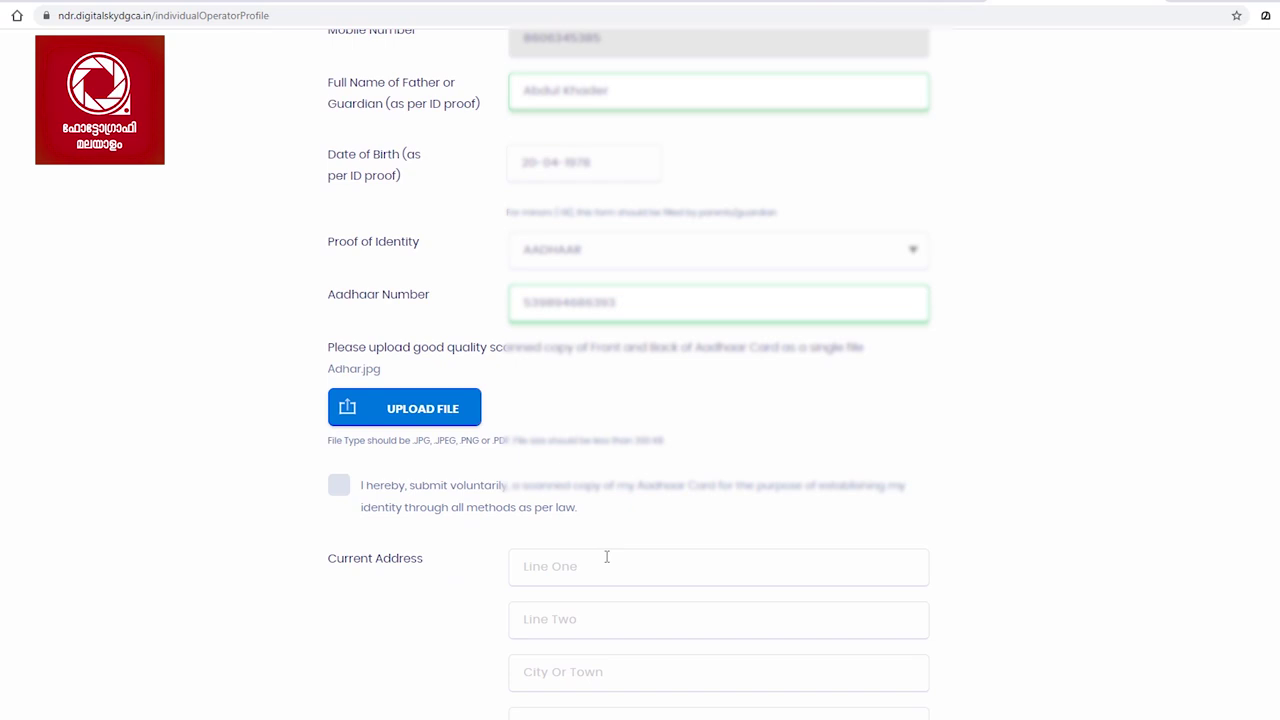
pyautogui.click(339, 485)
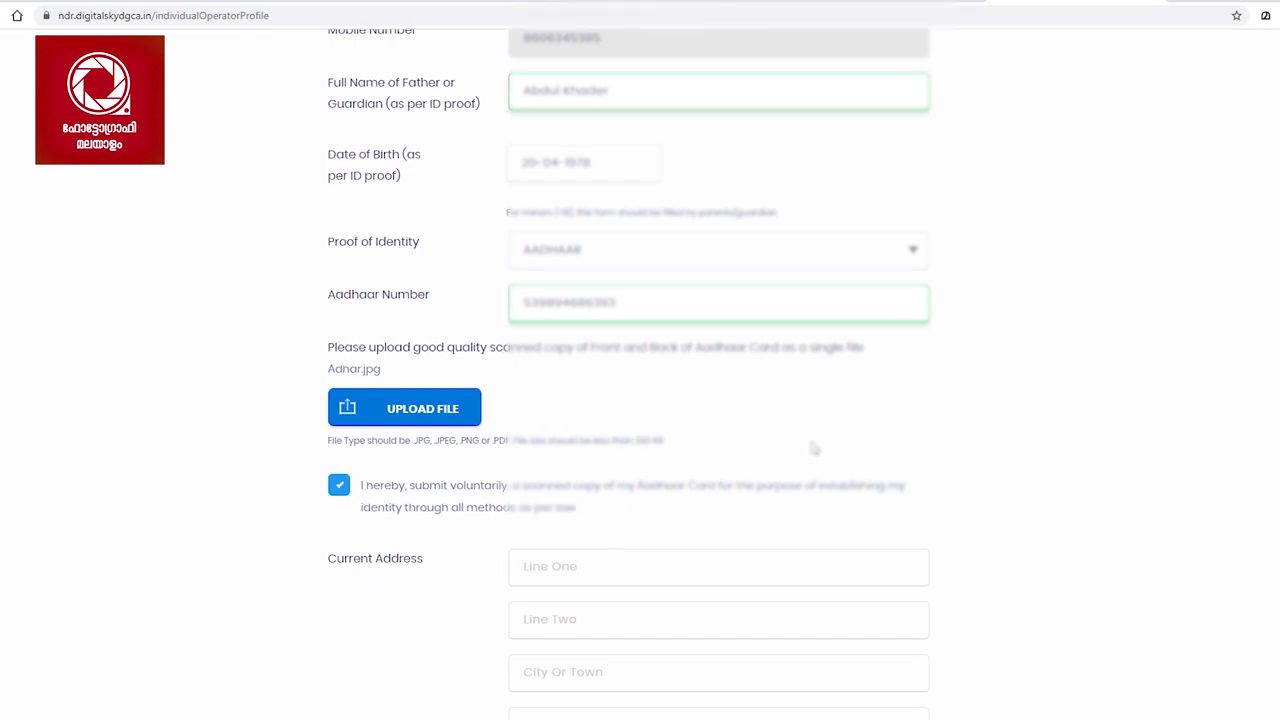
pyautogui.scroll(-4, 494, 580)
pyautogui.click(611, 369)
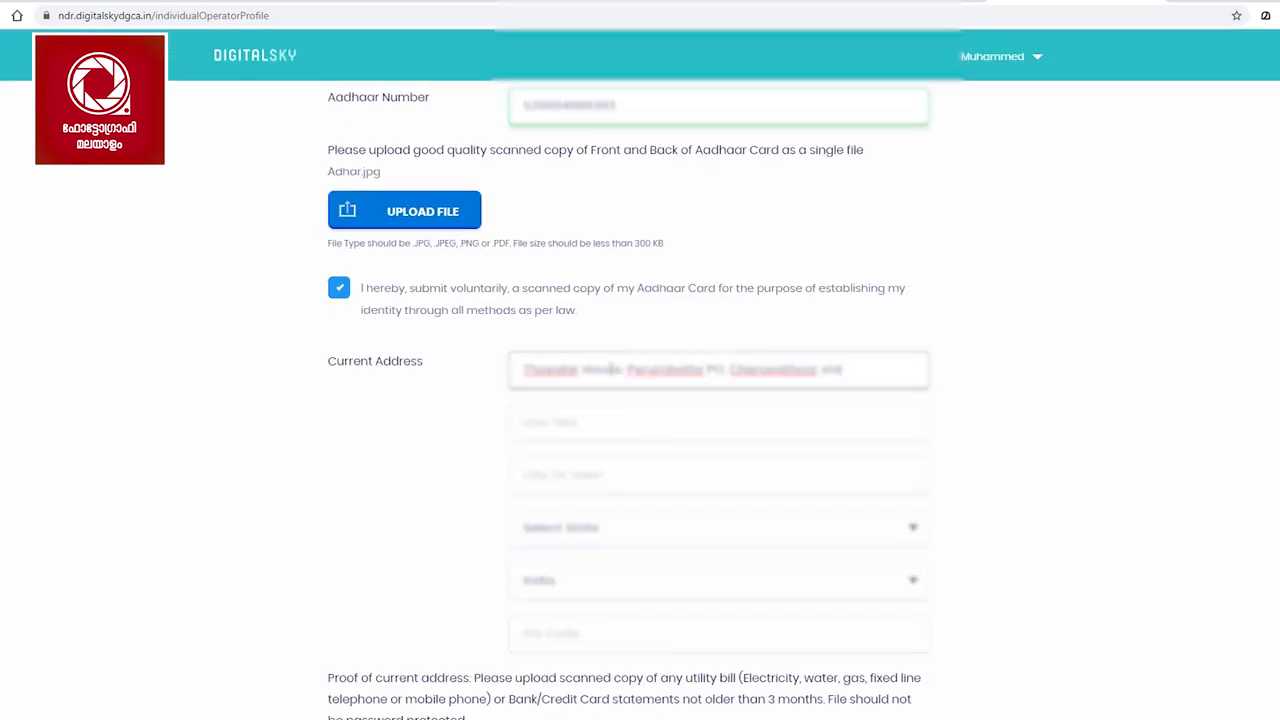
pyautogui.moveTo(622, 369); pyautogui.dragTo(891, 372)
pyautogui.click(587, 430)
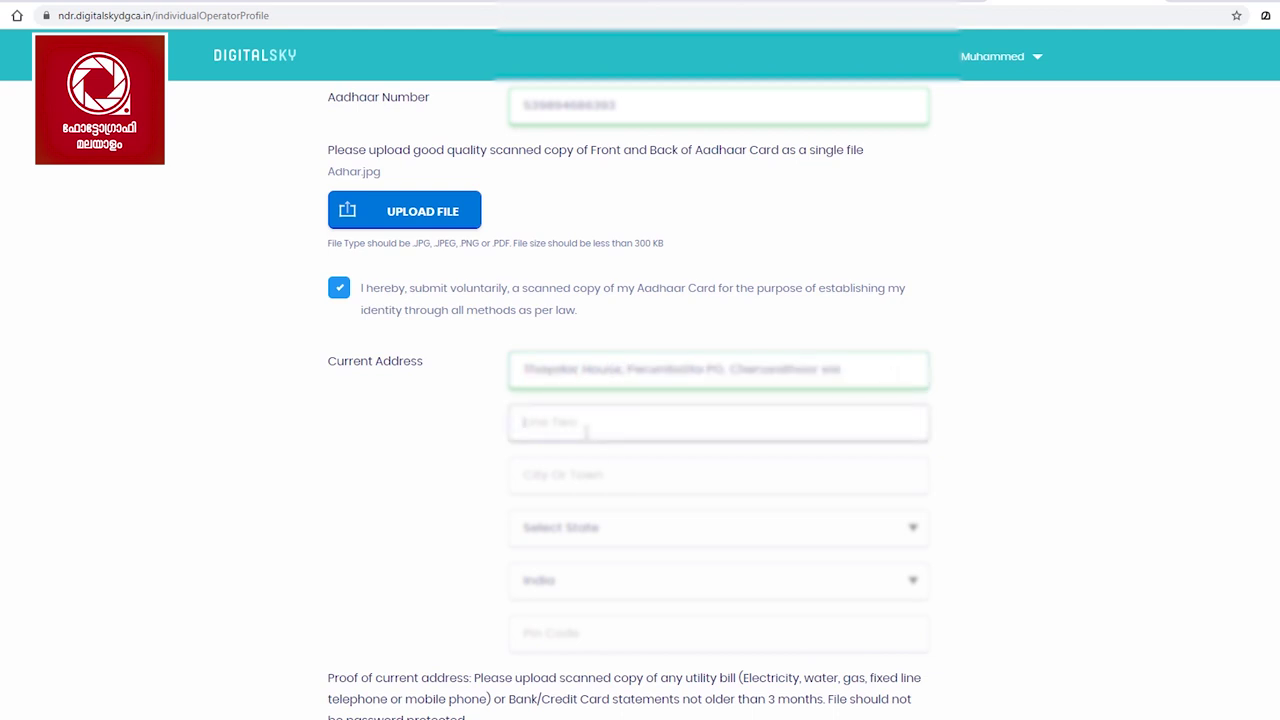
pyautogui.moveTo(730, 366); pyautogui.dragTo(840, 370)
pyautogui.press('BackSpace')
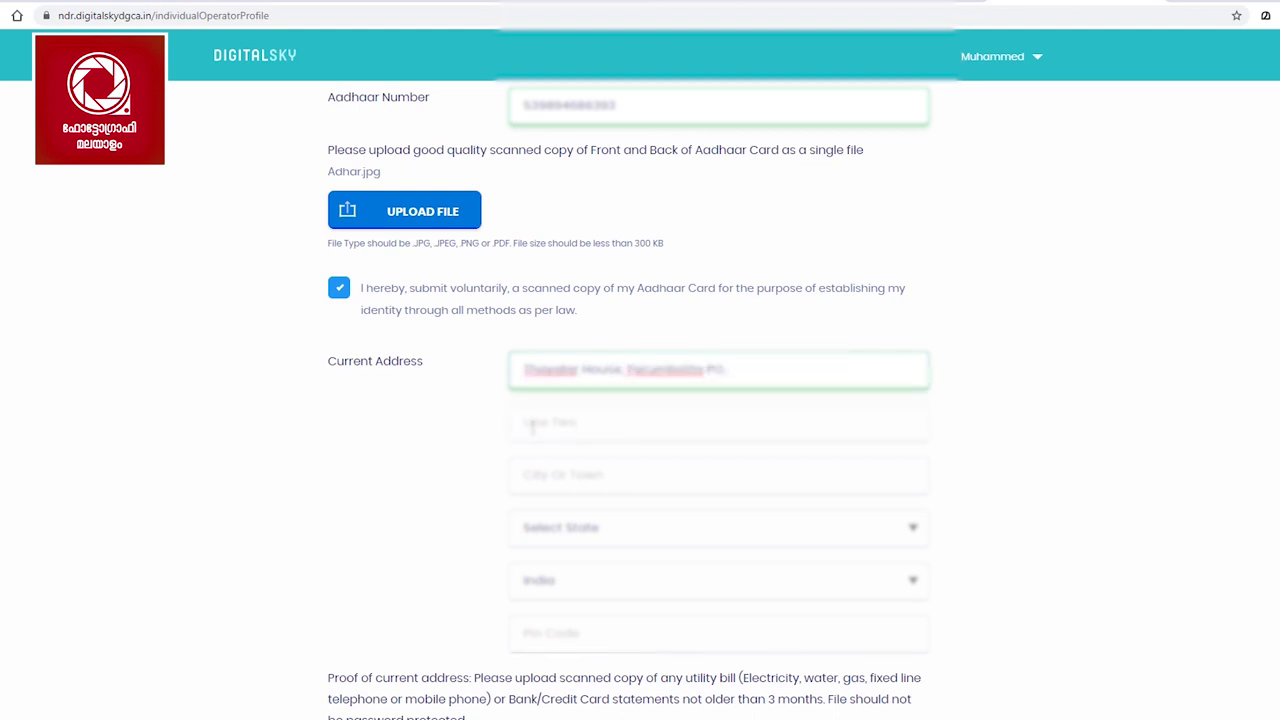
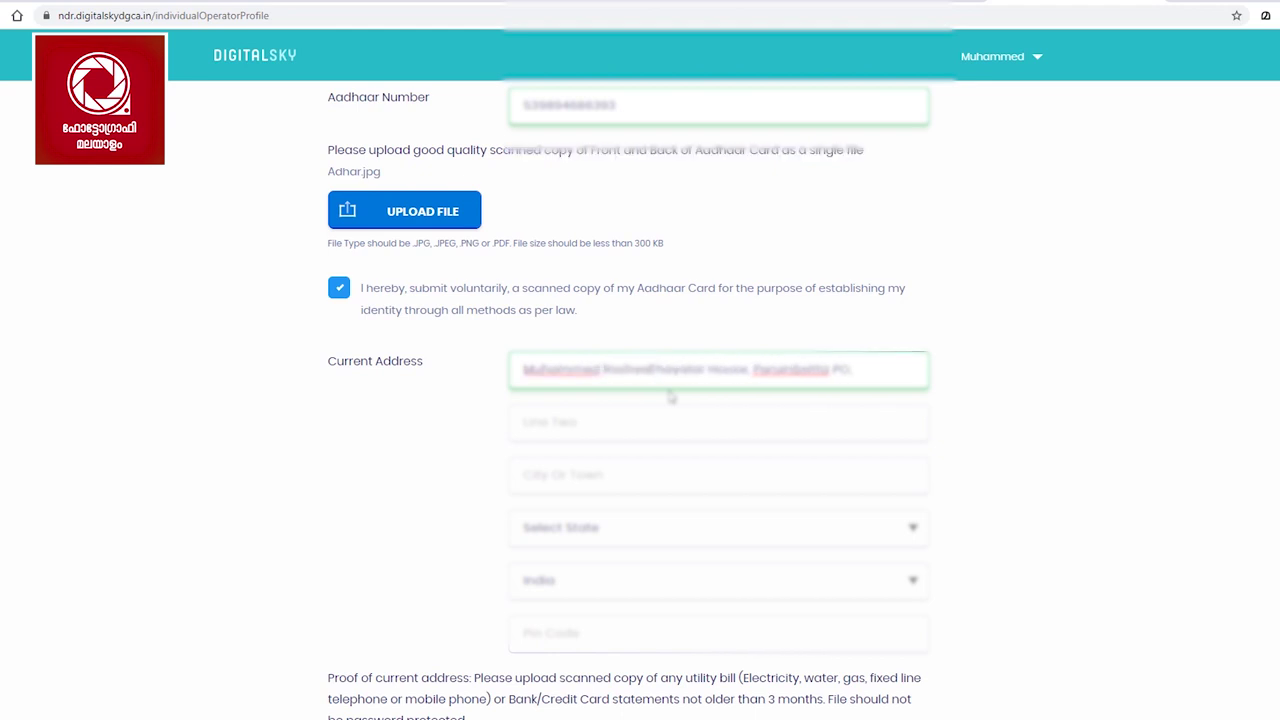
pyautogui.moveTo(763, 369); pyautogui.dragTo(971, 371)
pyautogui.hotkey('ctrl', 'x')
pyautogui.click(568, 425)
pyautogui.hotkey('ctrl', 'v')
# Enter the city, choose Kerala as the state and fill in the PIN code.
pyautogui.press('Tab')
pyautogui.write('Kasaragod')
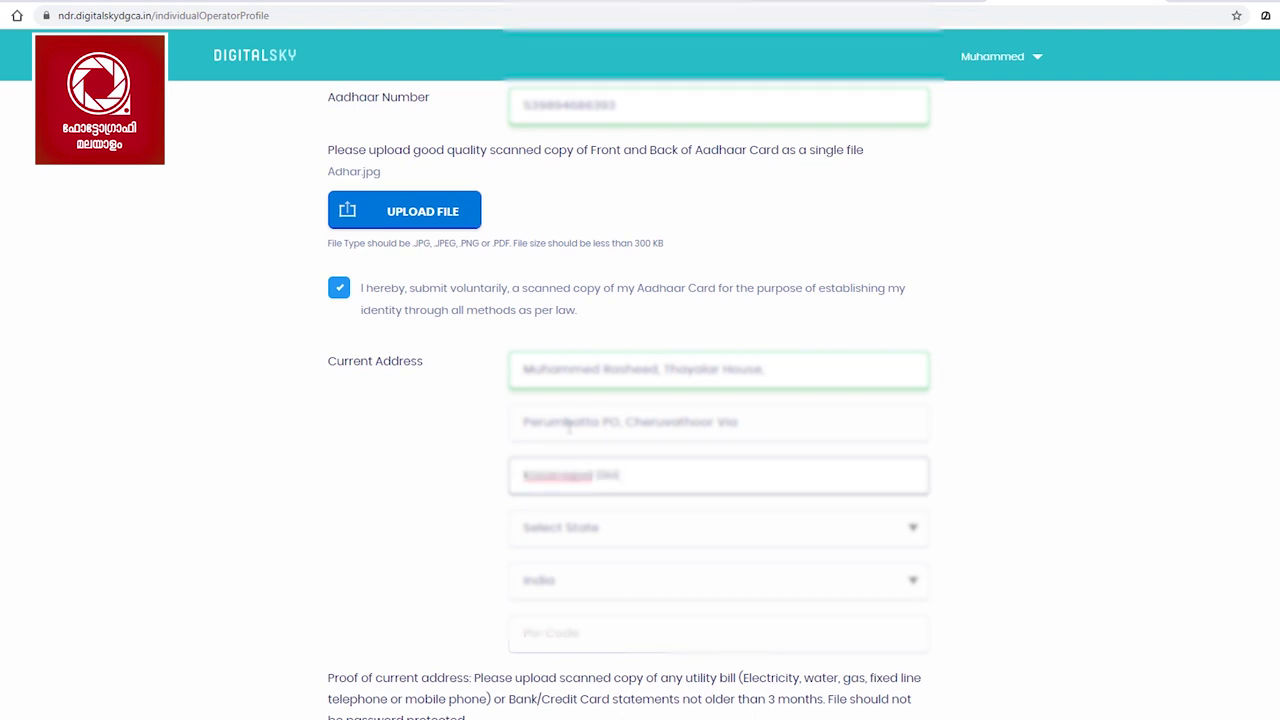
pyautogui.click(613, 530)
pyautogui.write('kerala')
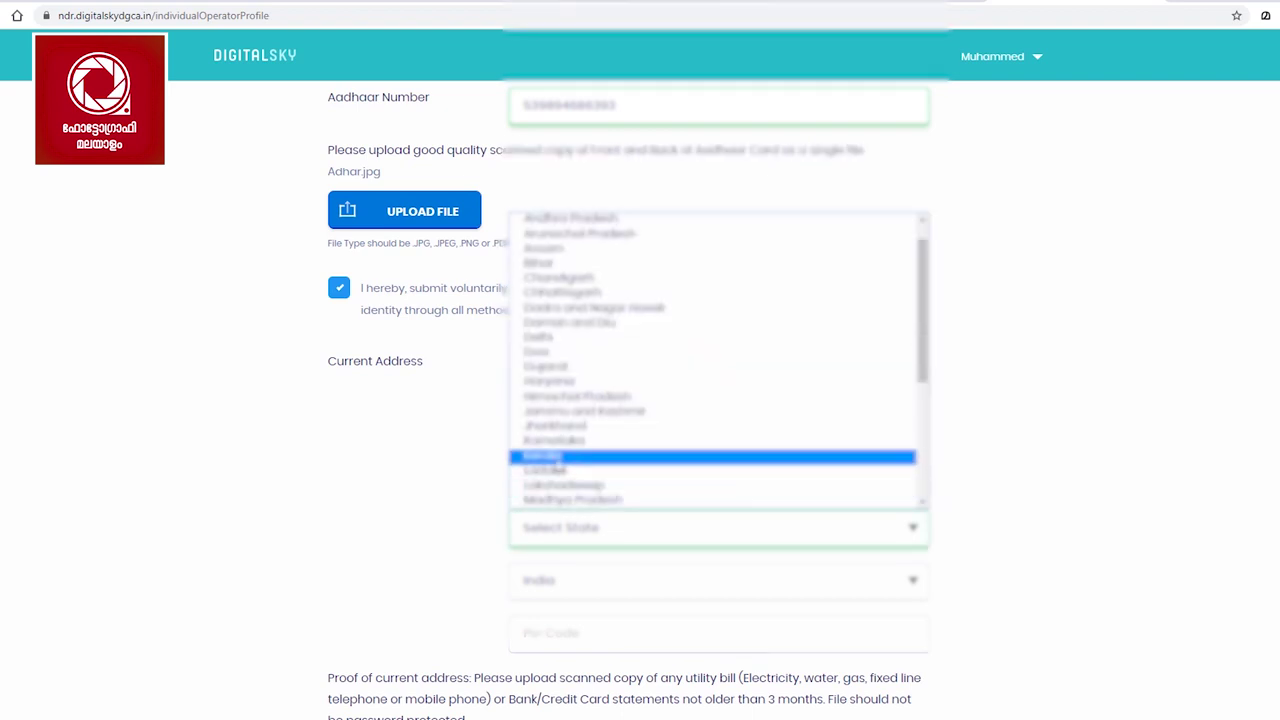
pyautogui.press('Return')
pyautogui.click(624, 633)
pyautogui.write('6713')
pyautogui.press('BackSpace')
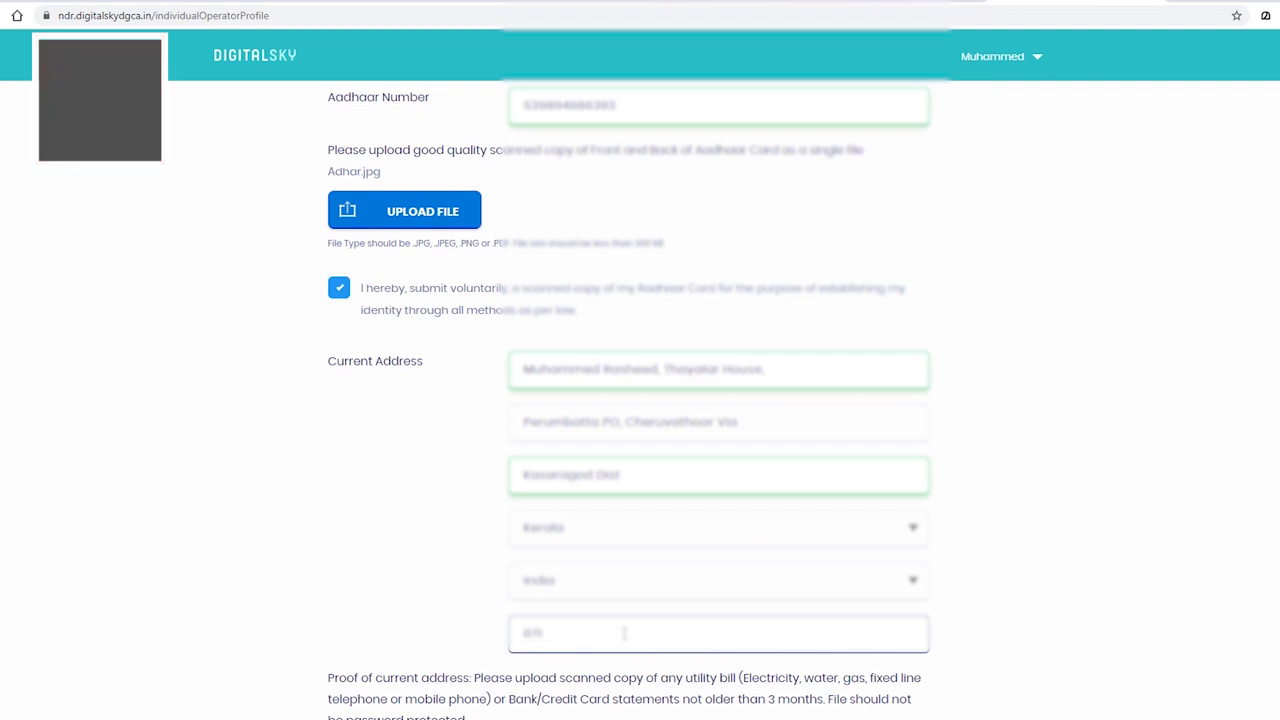
pyautogui.write('53')
pyautogui.scroll(-3, 400, 480)
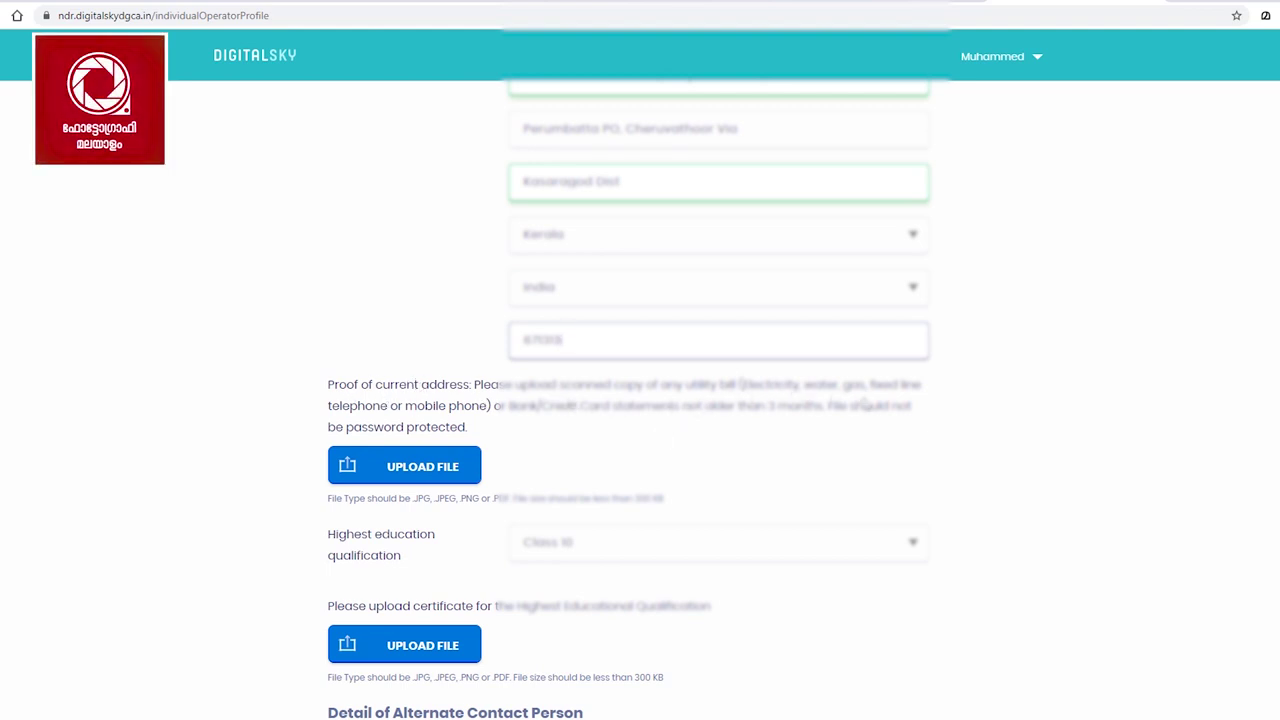
# Upload Gas-bill.jpg as the proof of current address.
pyautogui.click(436, 472)
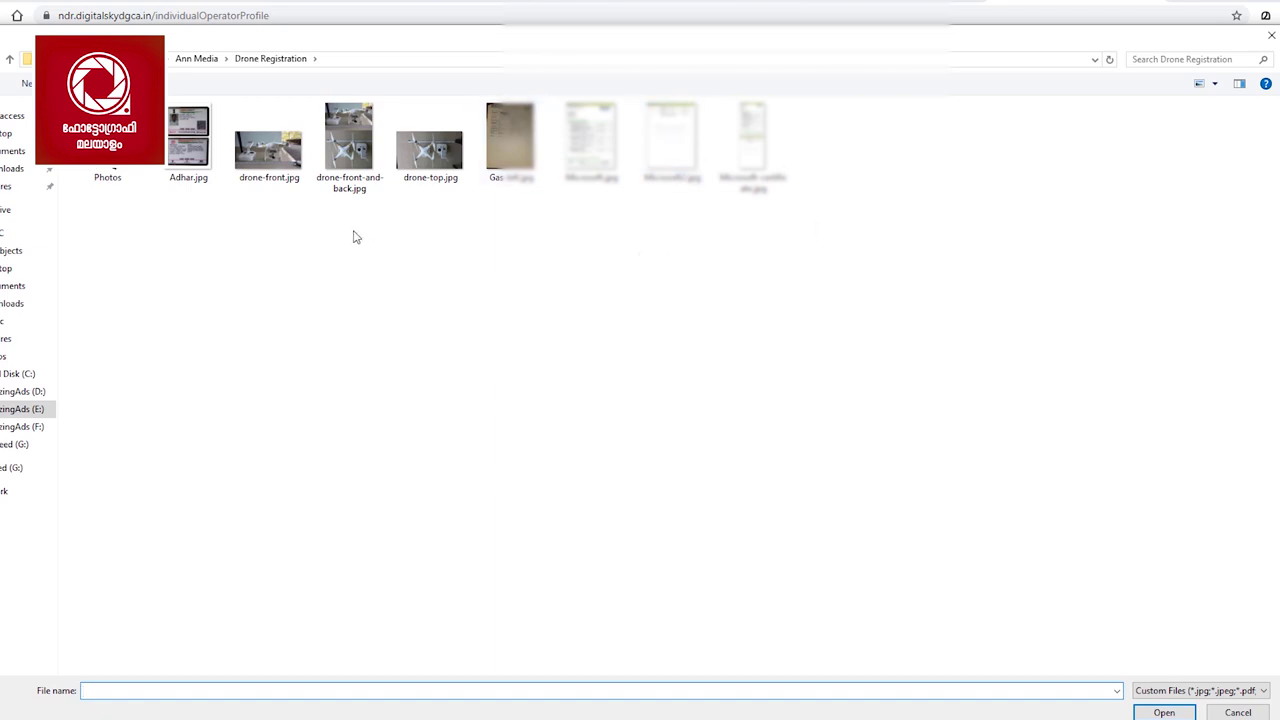
pyautogui.click(491, 184)
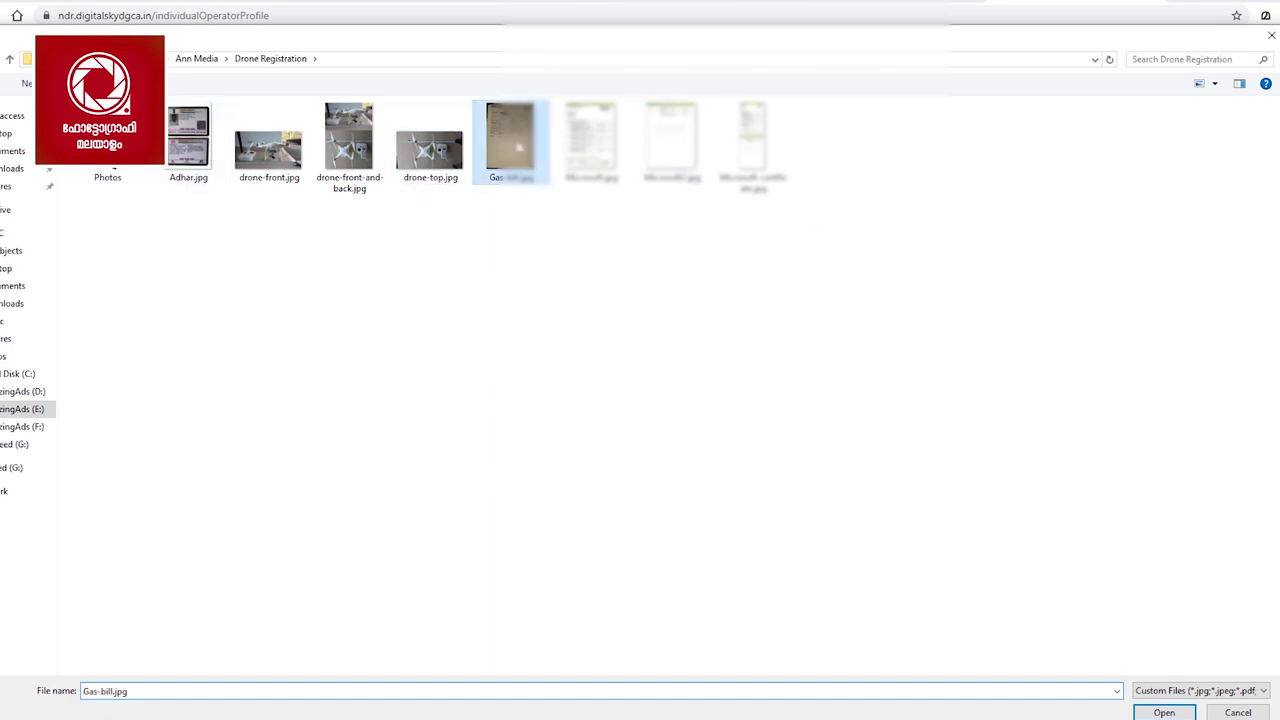
pyautogui.click(1165, 711)
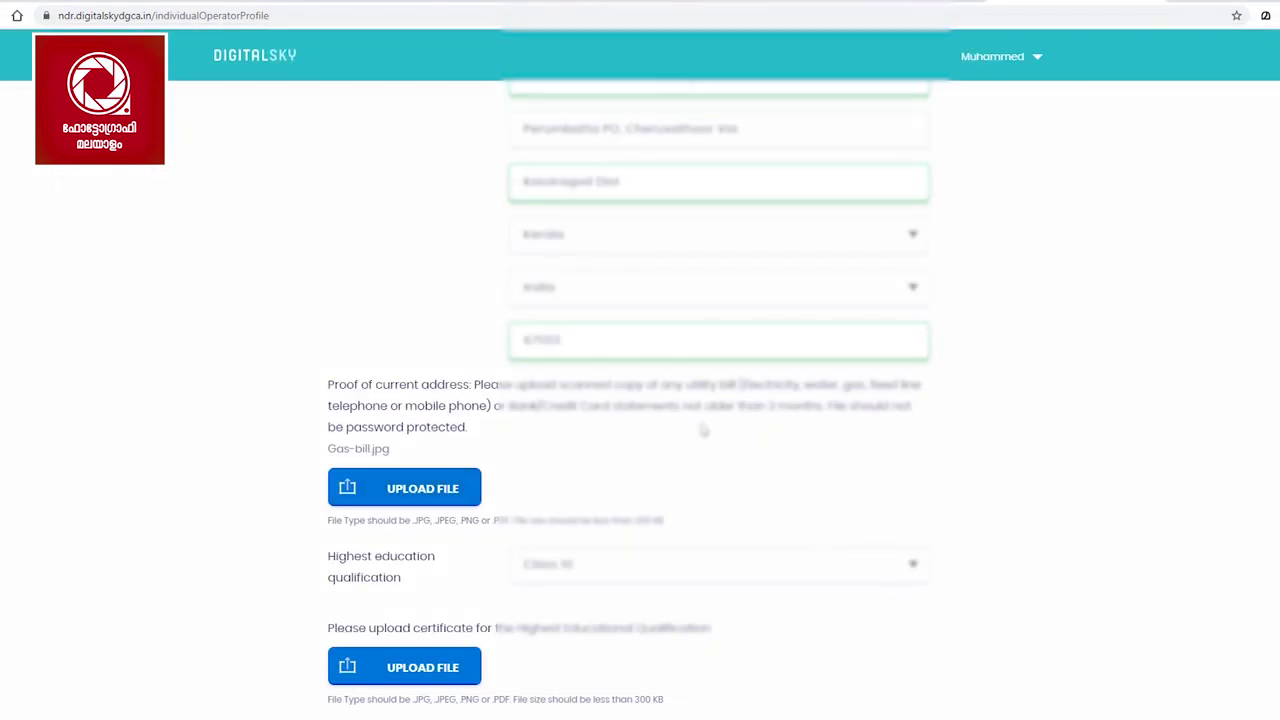
pyautogui.scroll(-2, 704, 430)
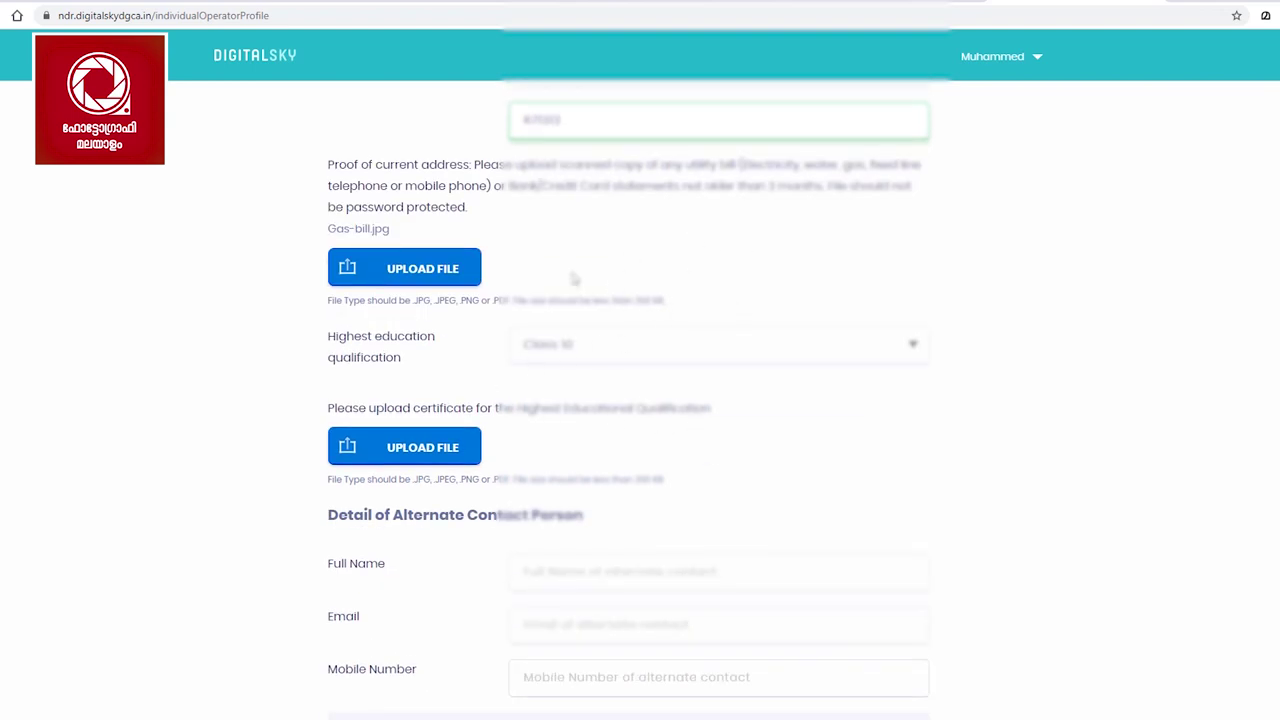
pyautogui.scroll(-1, 612, 301)
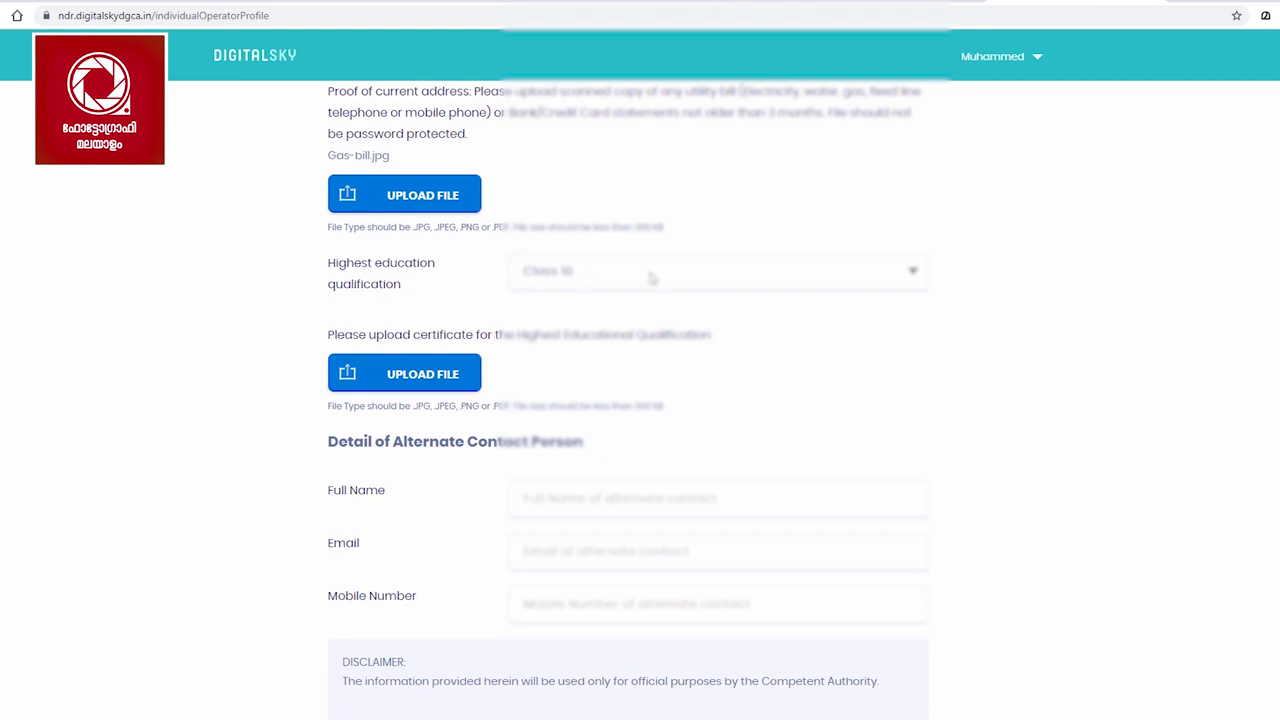
# Set education qualification to Other (Microsoft Certified System Engineer) and upload Microsoft-certificate.jpg.
pyautogui.click(767, 284)
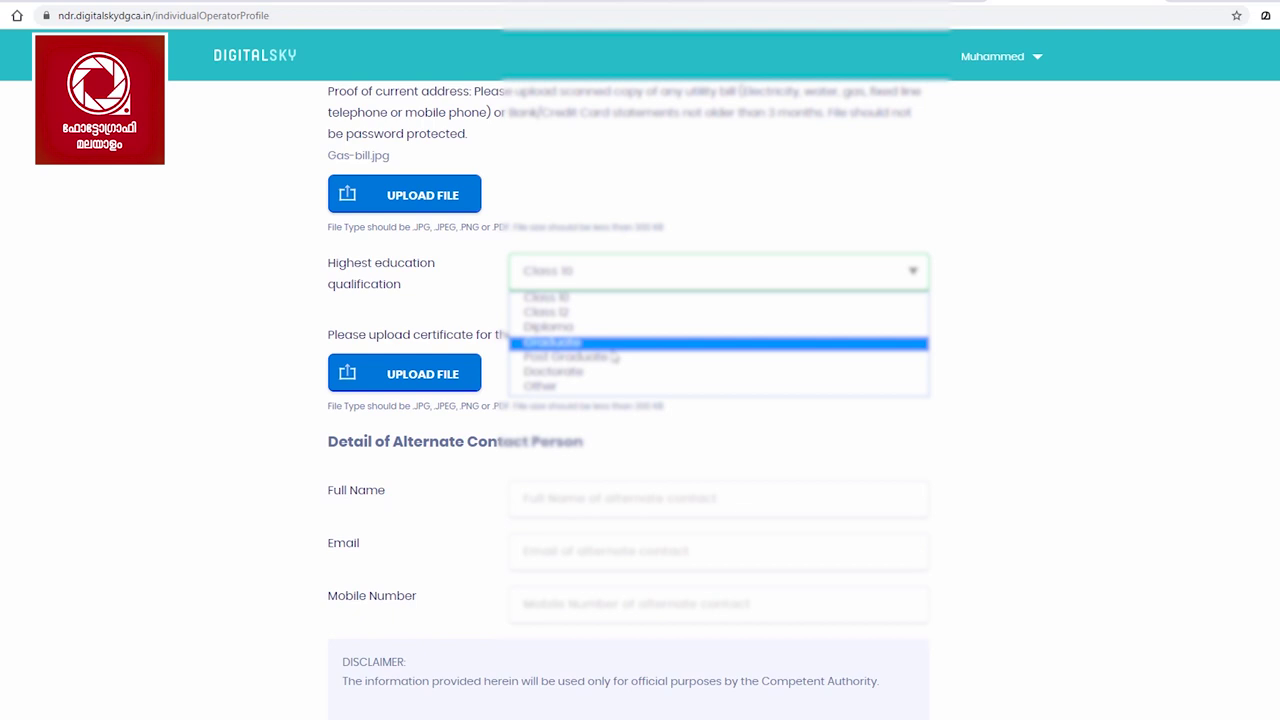
pyautogui.click(613, 356)
pyautogui.click(425, 372)
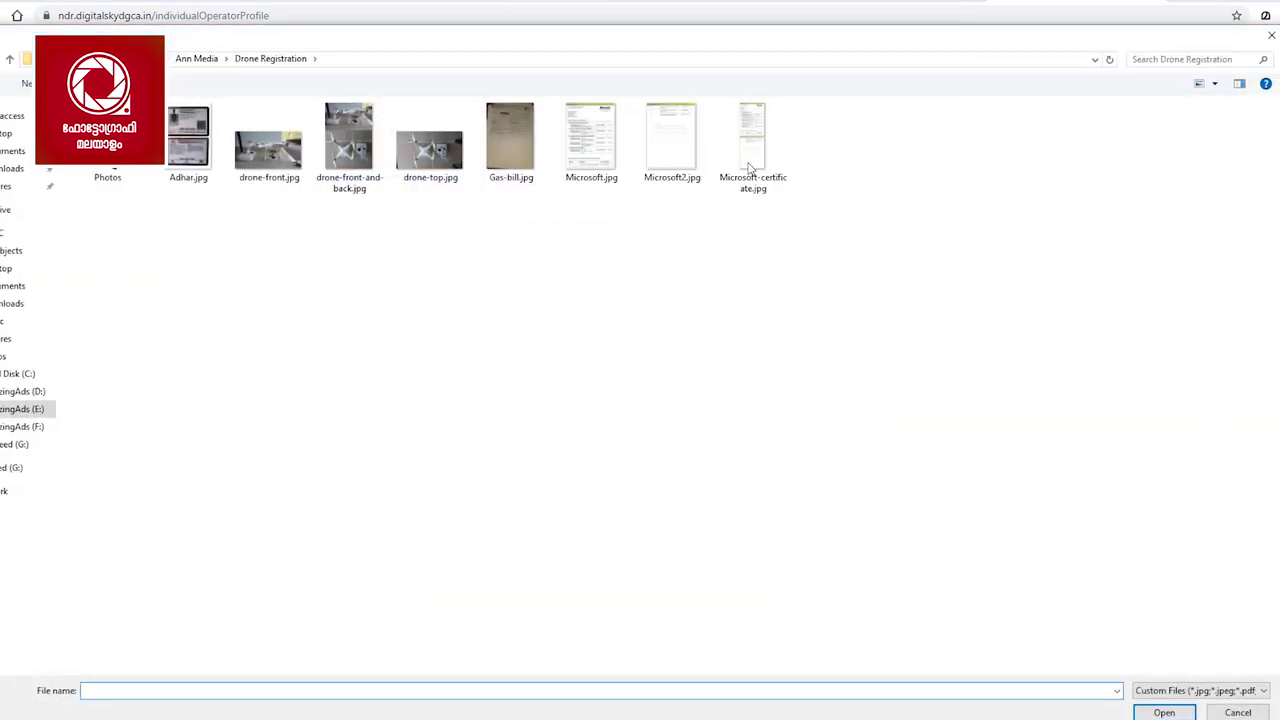
pyautogui.click(750, 165)
pyautogui.click(1160, 713)
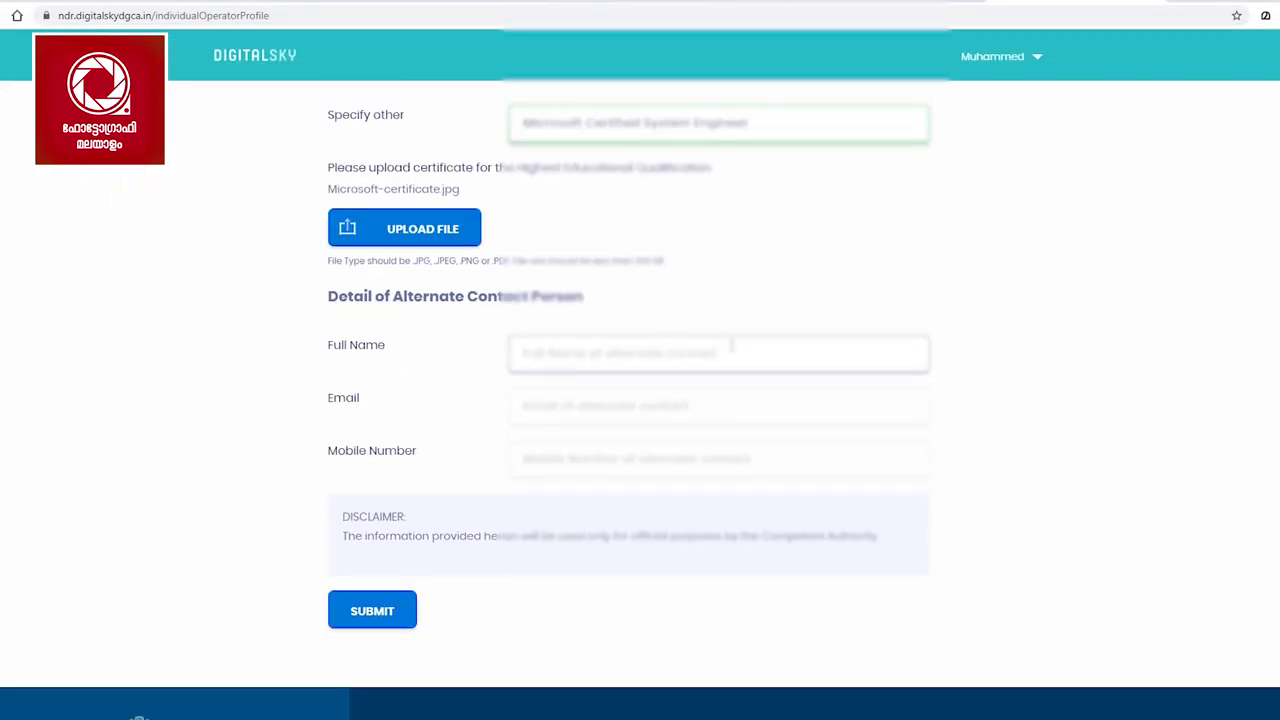
# Enter the alternate contact person's full name, e-mail address and mobile number.
pyautogui.write('Mohanlal')
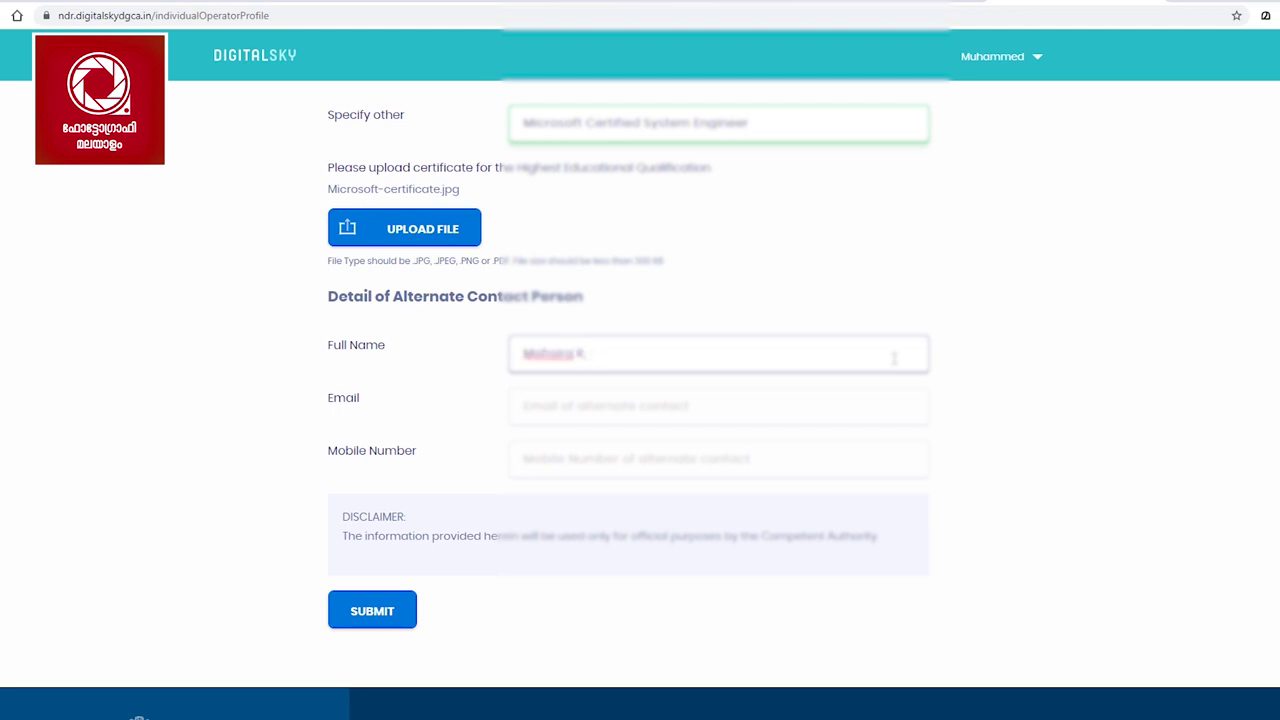
pyautogui.write(' K')
pyautogui.press('Tab')
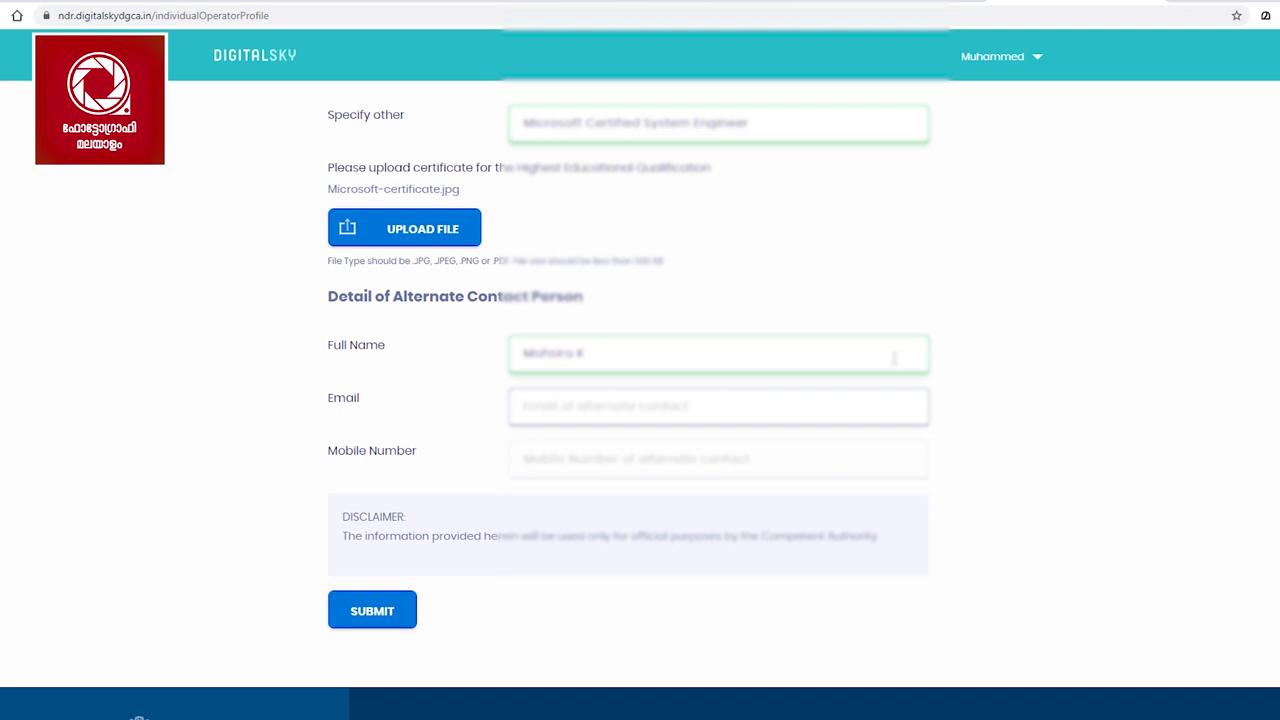
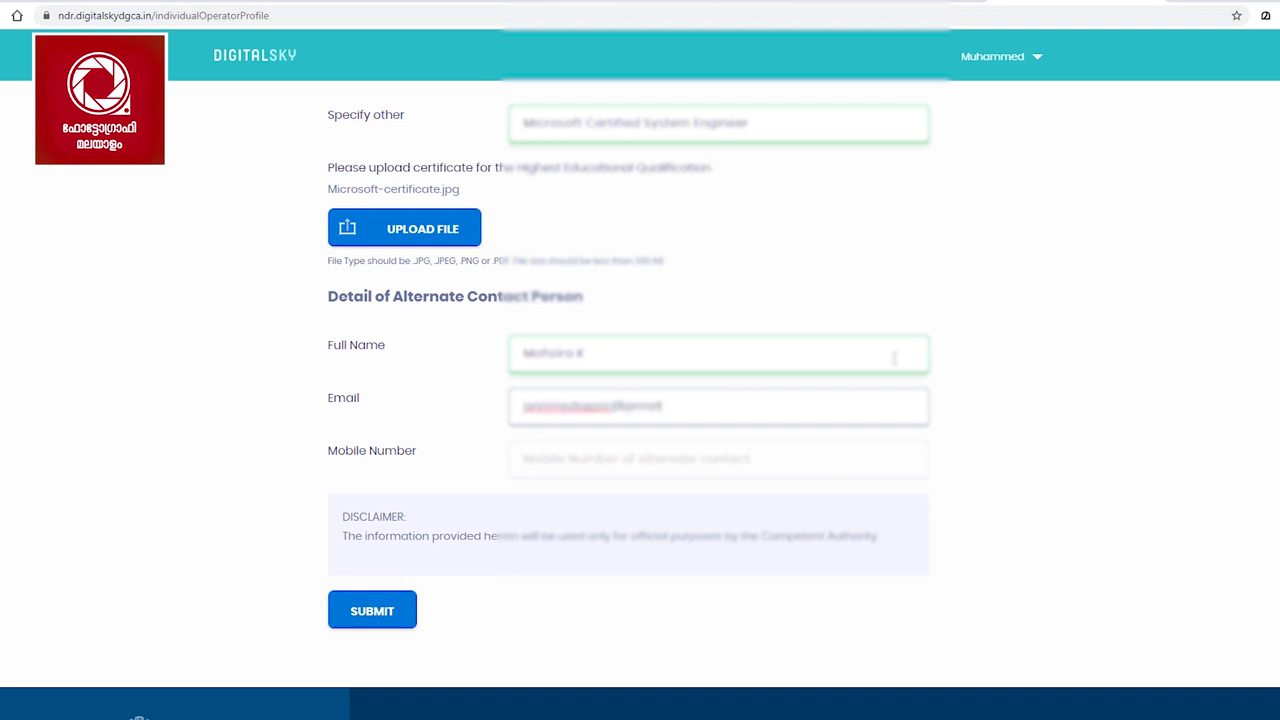
pyautogui.click(698, 448)
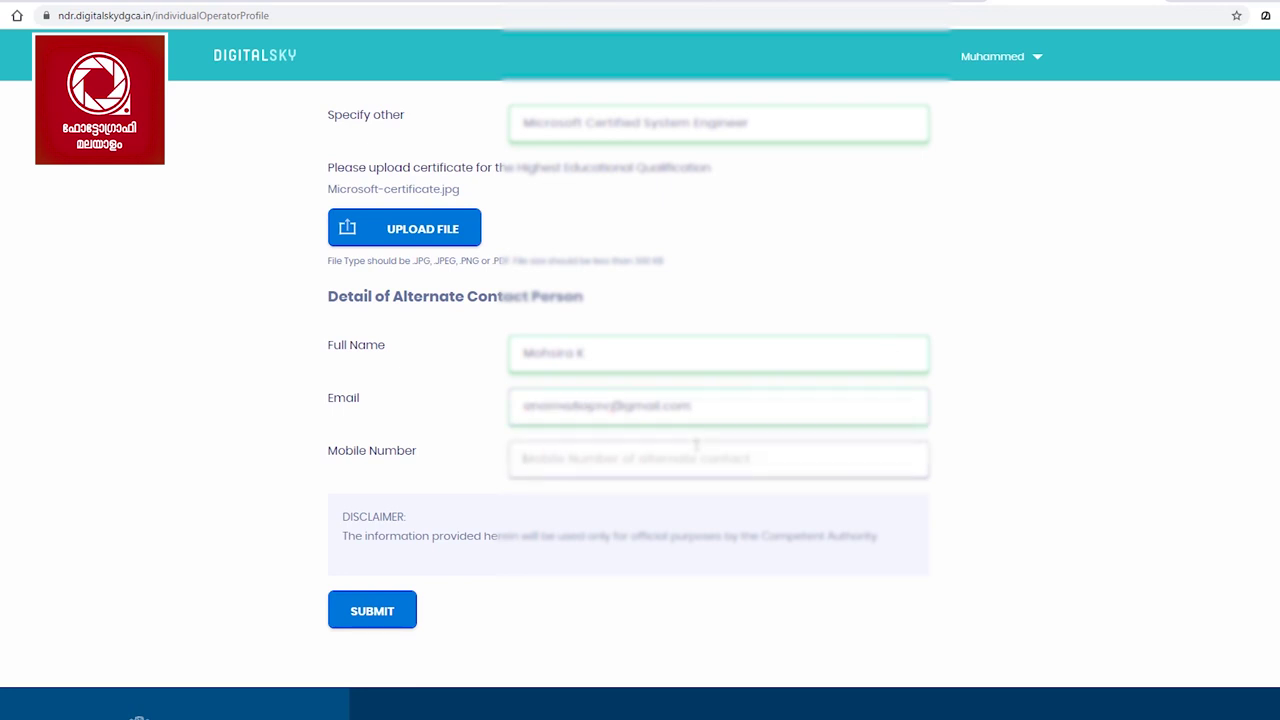
pyautogui.write('88888')
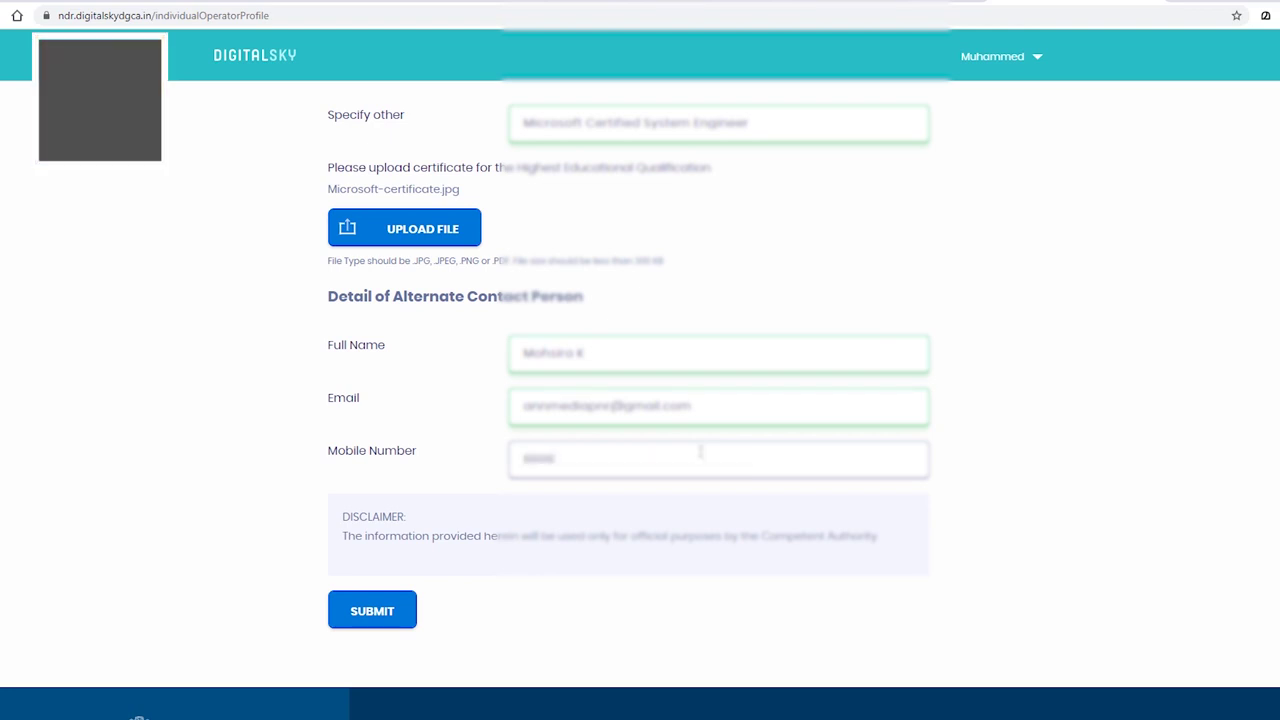
pyautogui.write('8172')
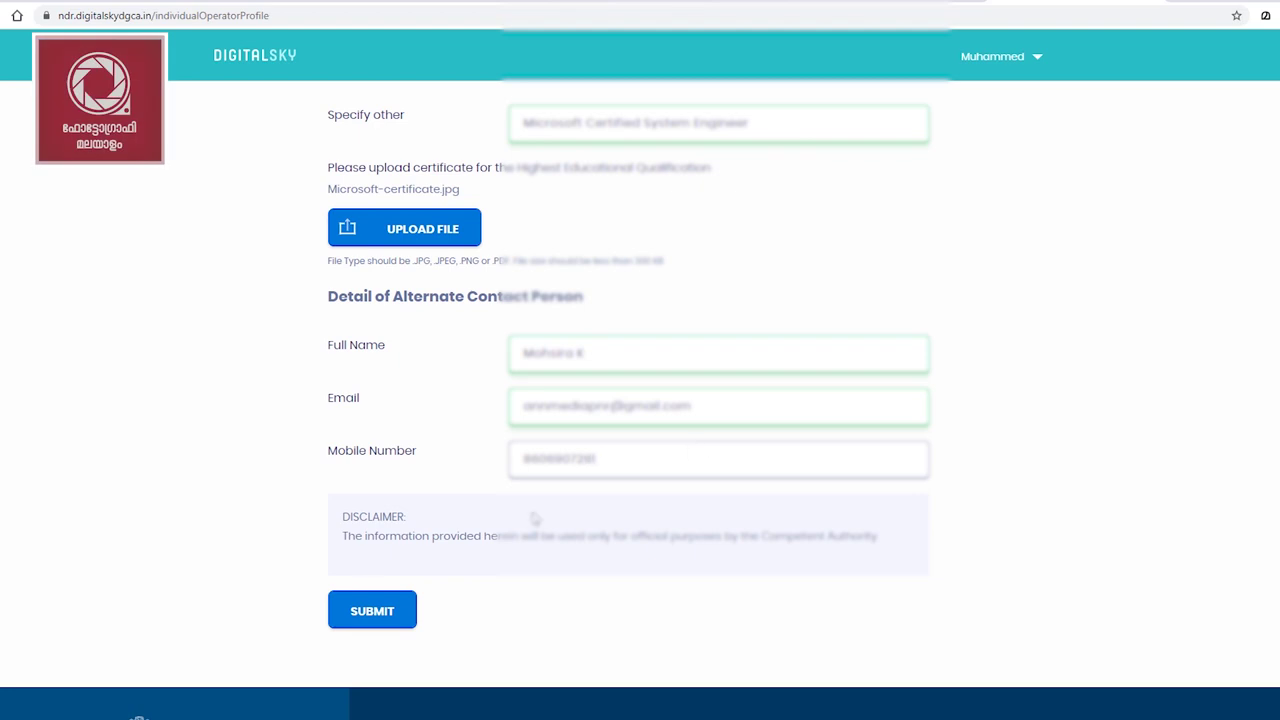
pyautogui.scroll(-1, 414, 530)
# Submit the owner profile, read the issued OAN confirmation, and return to My Drones.
pyautogui.click(380, 512)
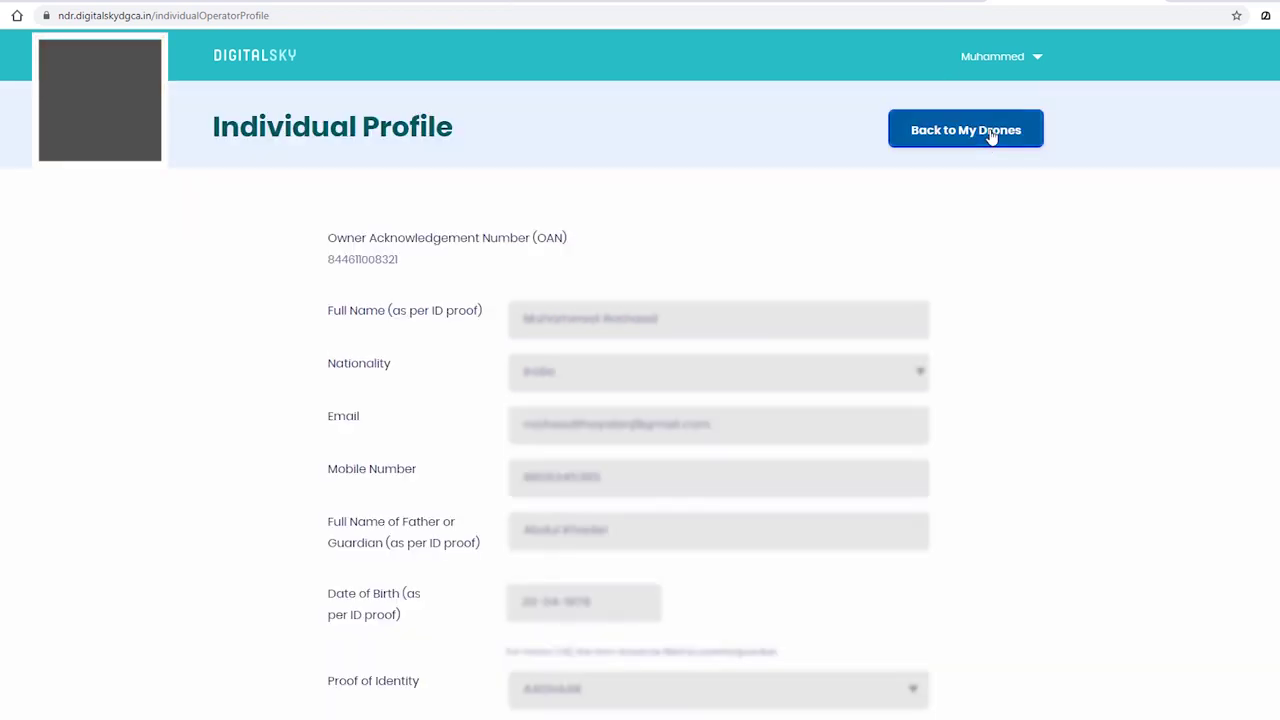
pyautogui.click(991, 136)
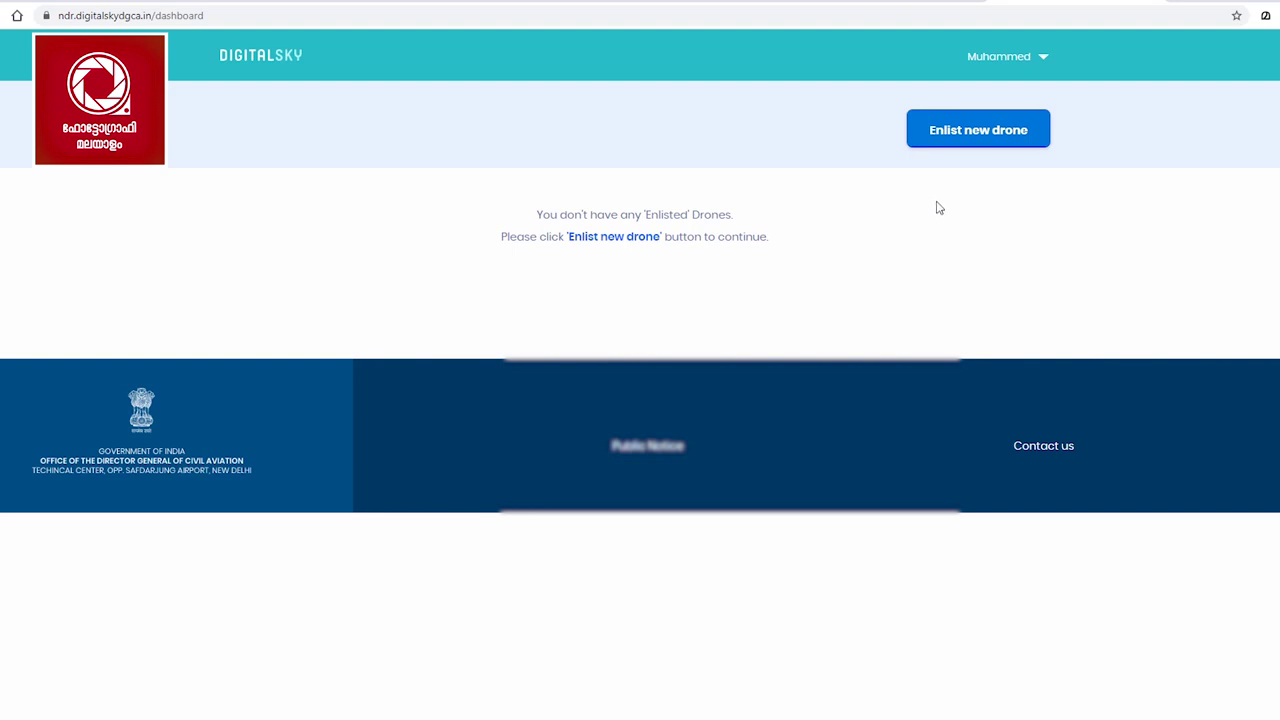
# Start a new drone enlistment with manufacturer DJI and model name 'Phantom 3 Professional'.
pyautogui.click(984, 142)
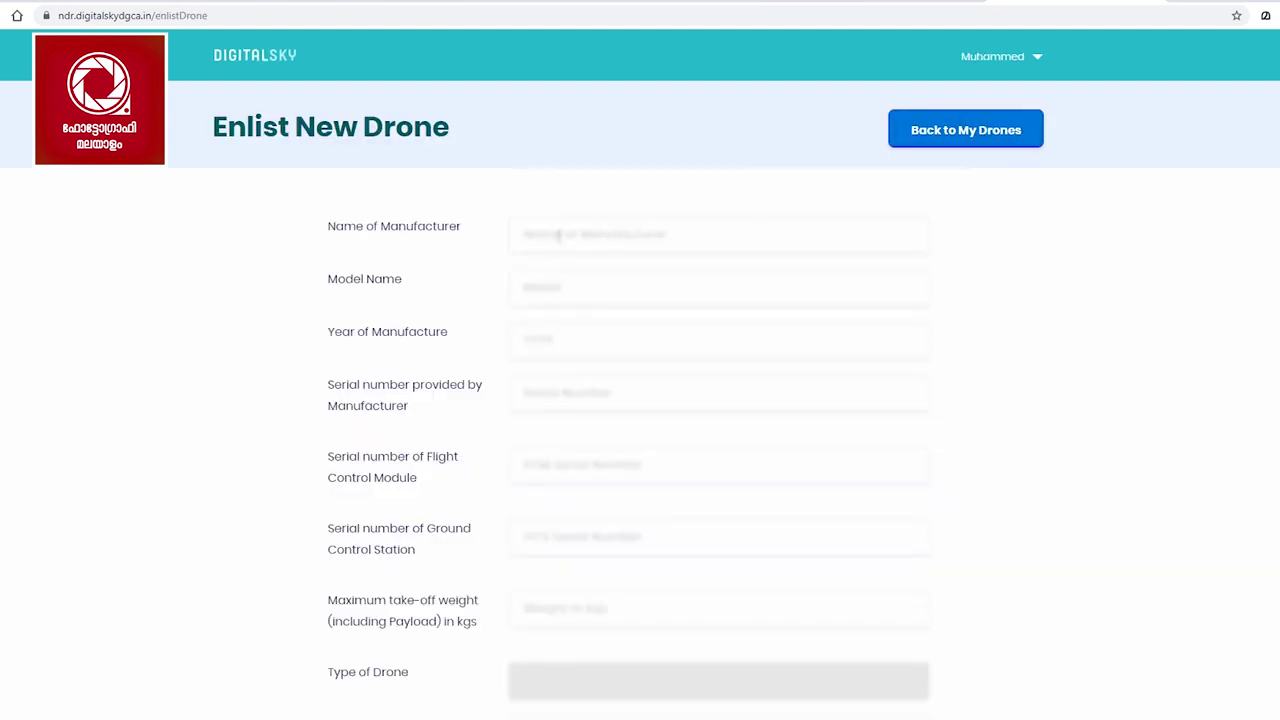
pyautogui.click(560, 234)
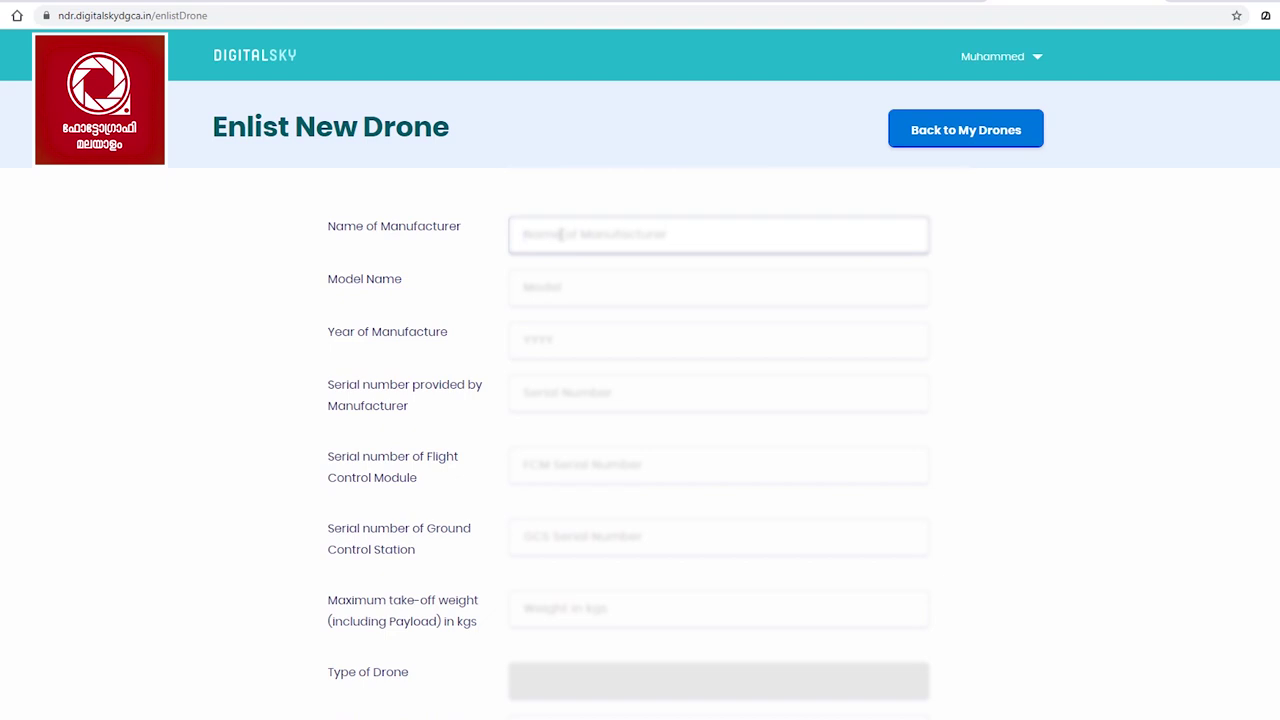
pyautogui.write('DJI')
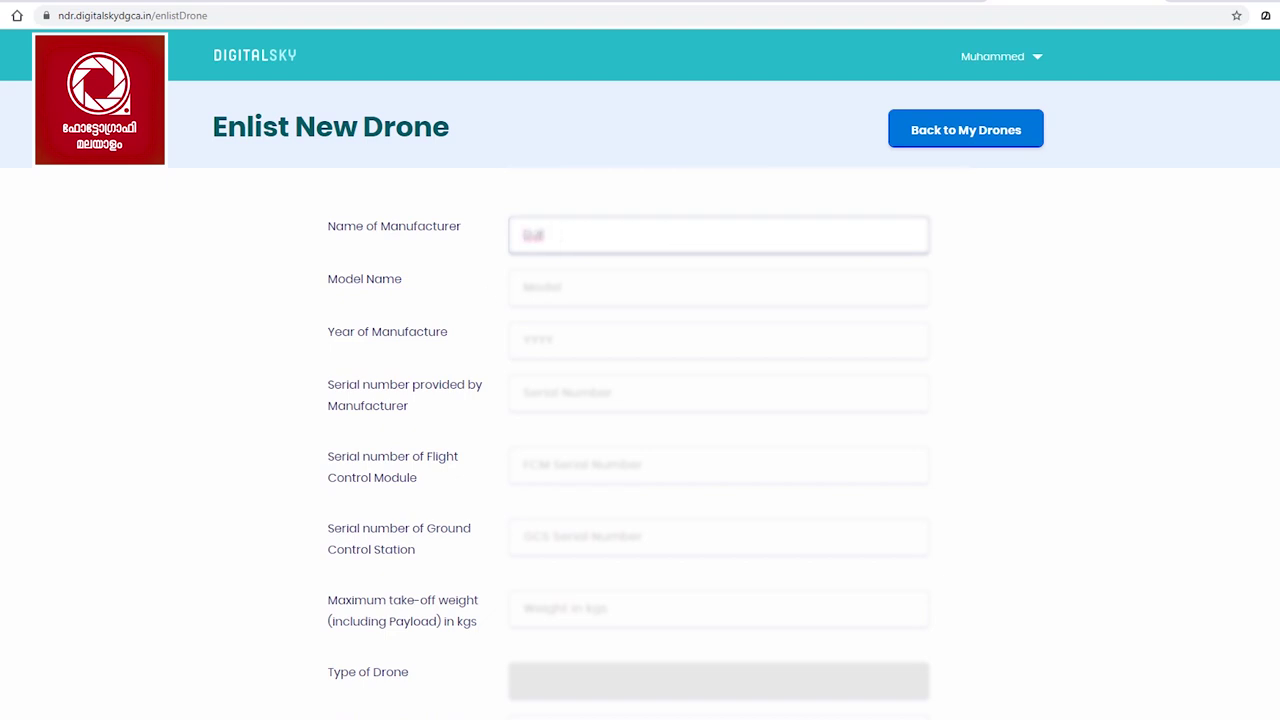
pyautogui.click(613, 289)
pyautogui.write('Phantom 3')
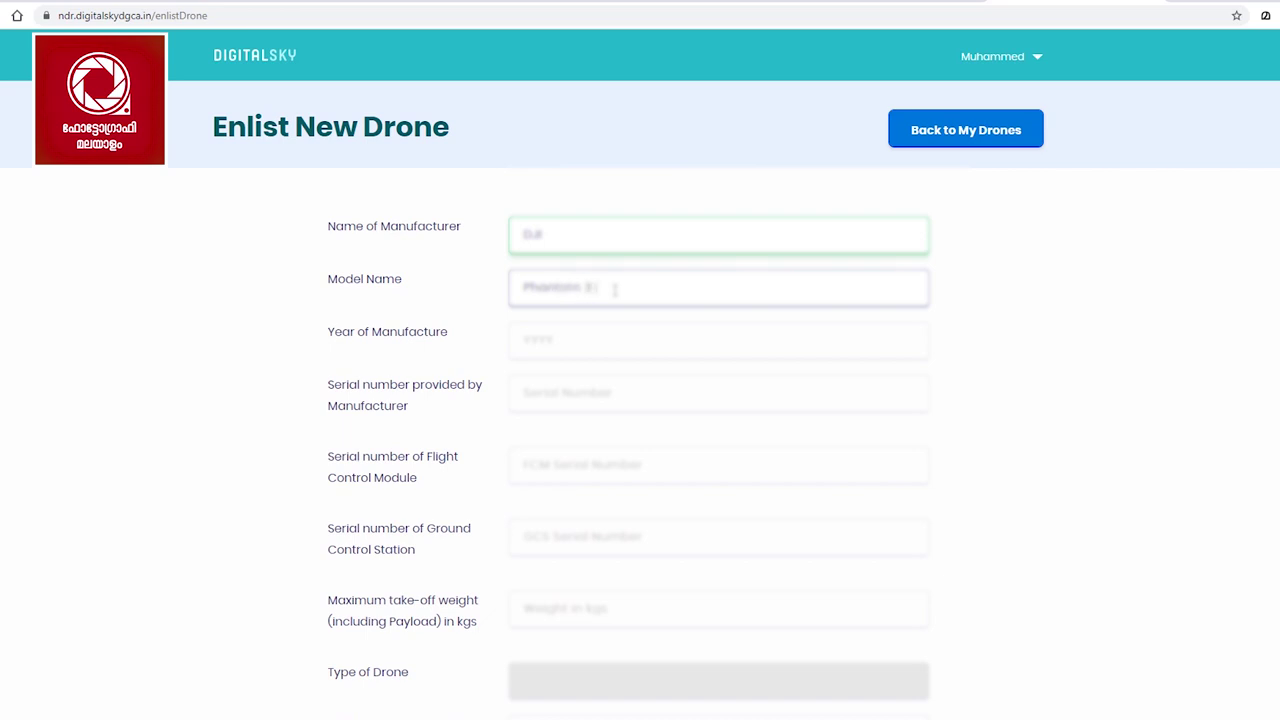
pyautogui.write(' Professional')
pyautogui.press('Tab')
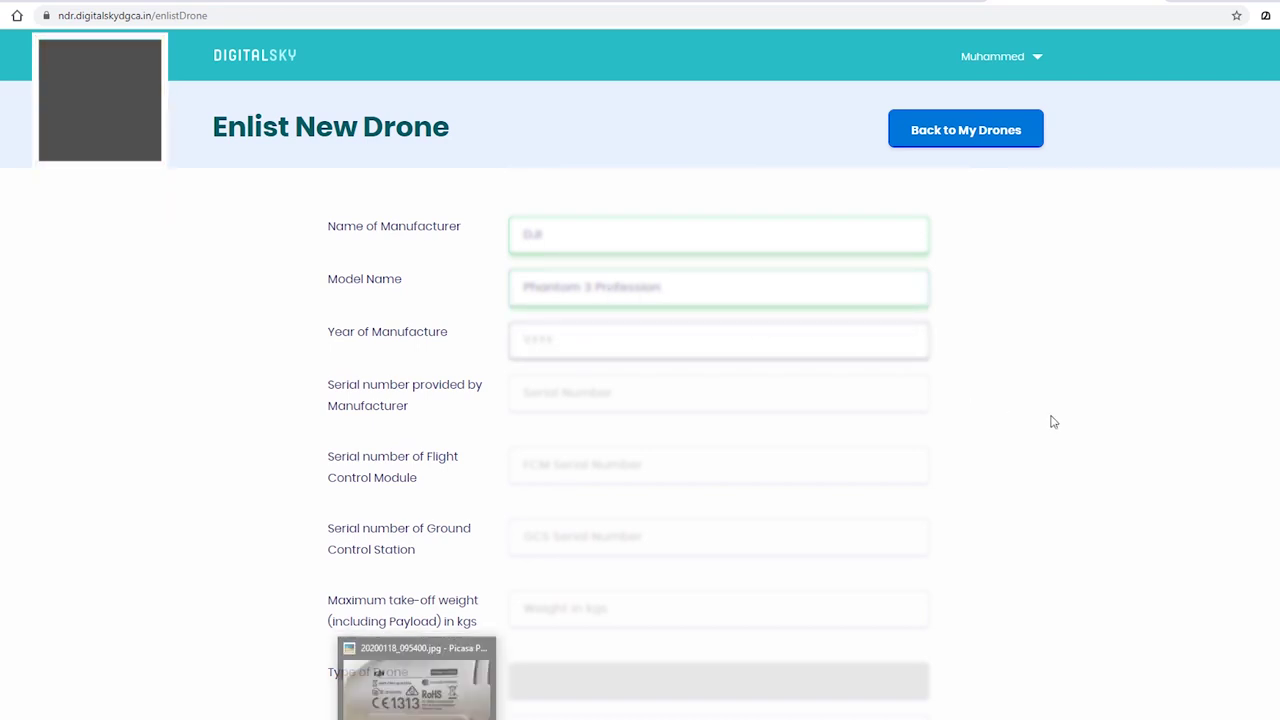
pyautogui.scroll(-1, 1038, 415)
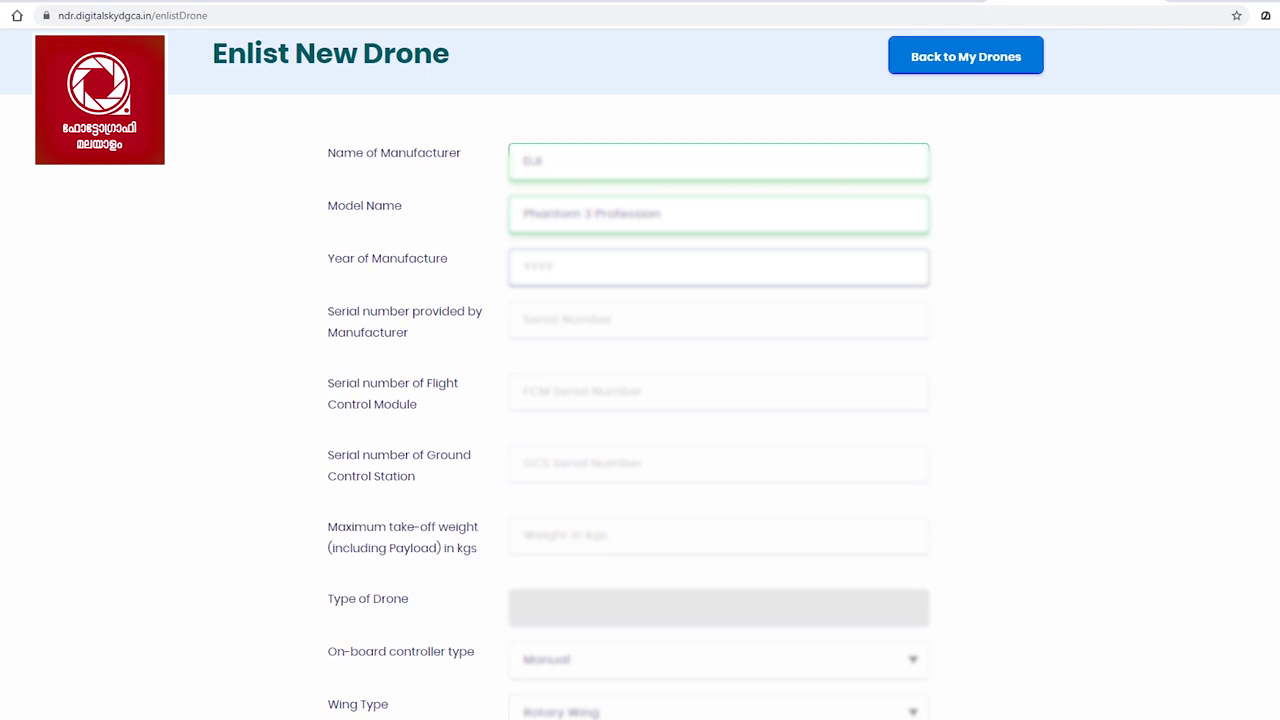
# Enter 2016 as the year of manufacture and fill in the manufacturer, flight control module and ground control station serial numbers.
pyautogui.write('2016')
pyautogui.press('Tab')
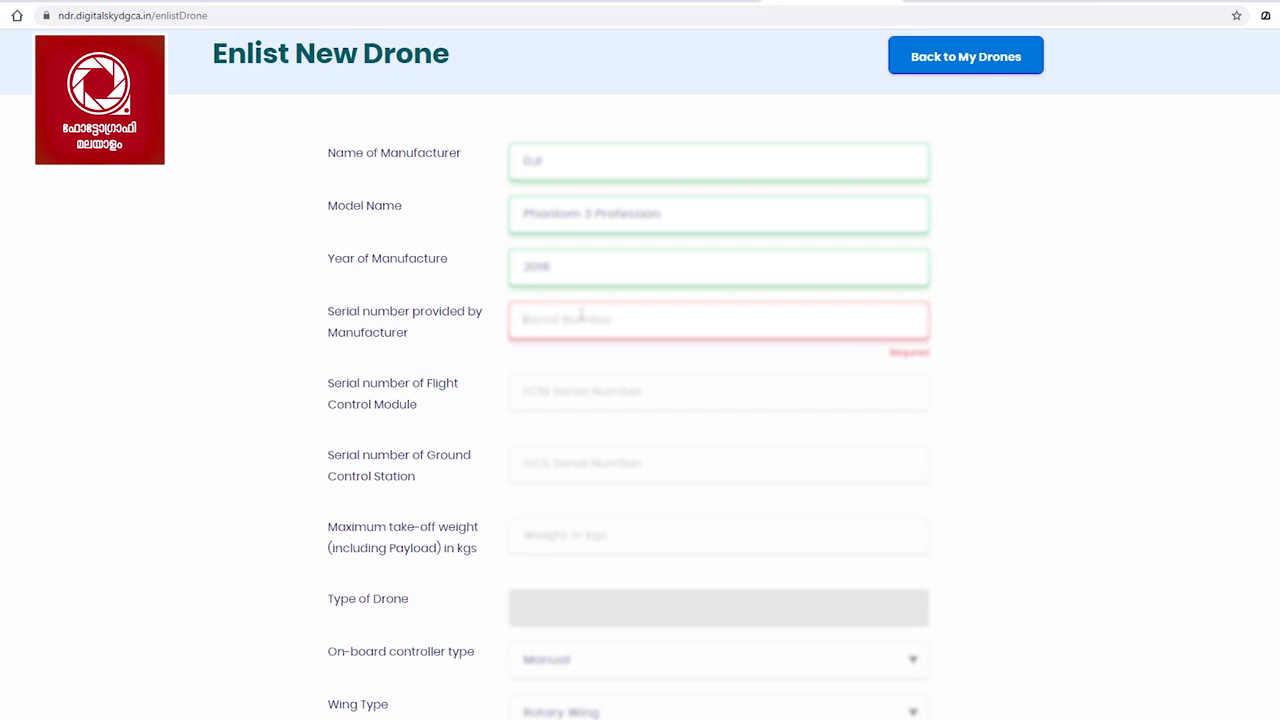
pyautogui.write('P')
pyautogui.press('BackSpace')
pyautogui.write('PX')
pyautogui.press('BackSpace')
pyautogui.write('Z')
pyautogui.write('6')
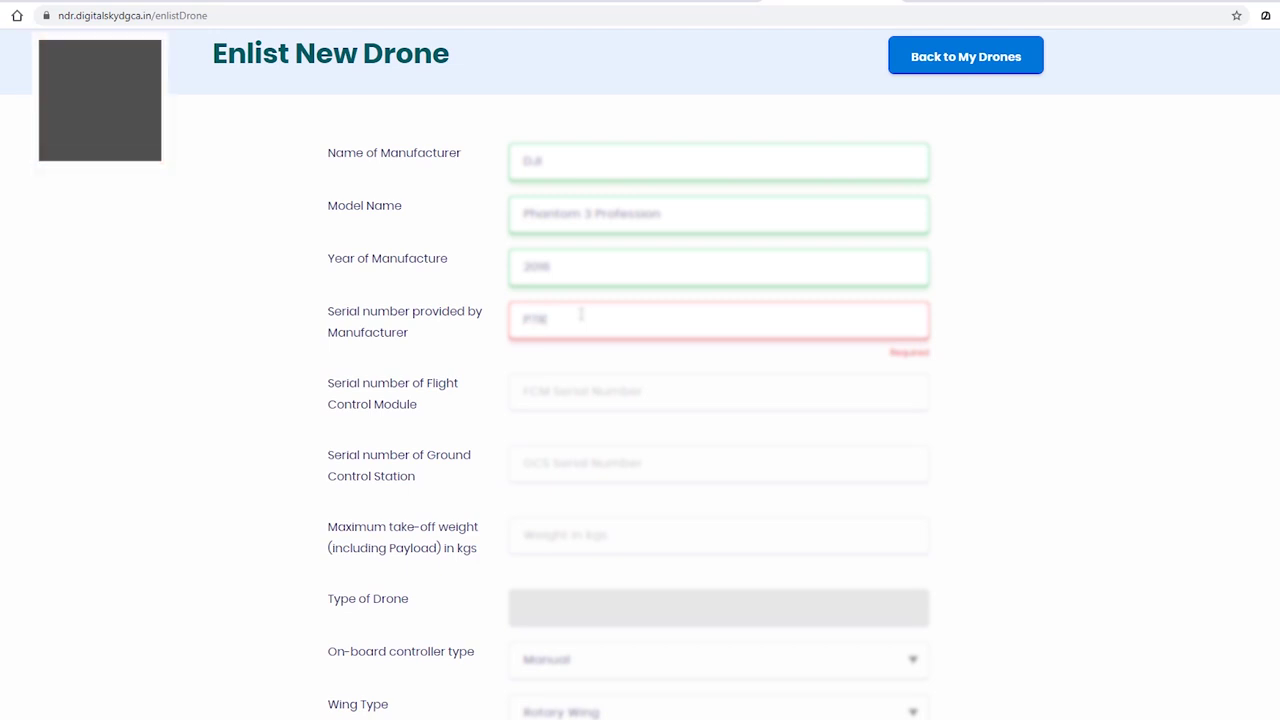
pyautogui.write('XC2X')
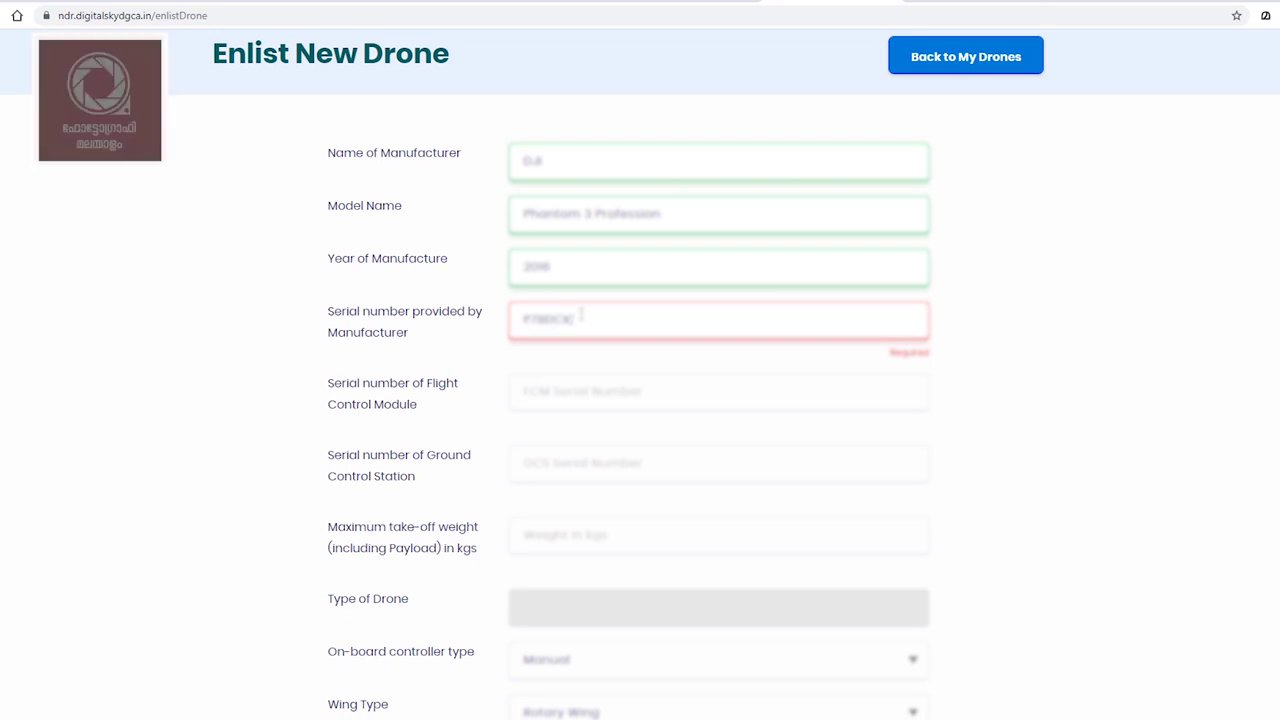
pyautogui.write('X8E')
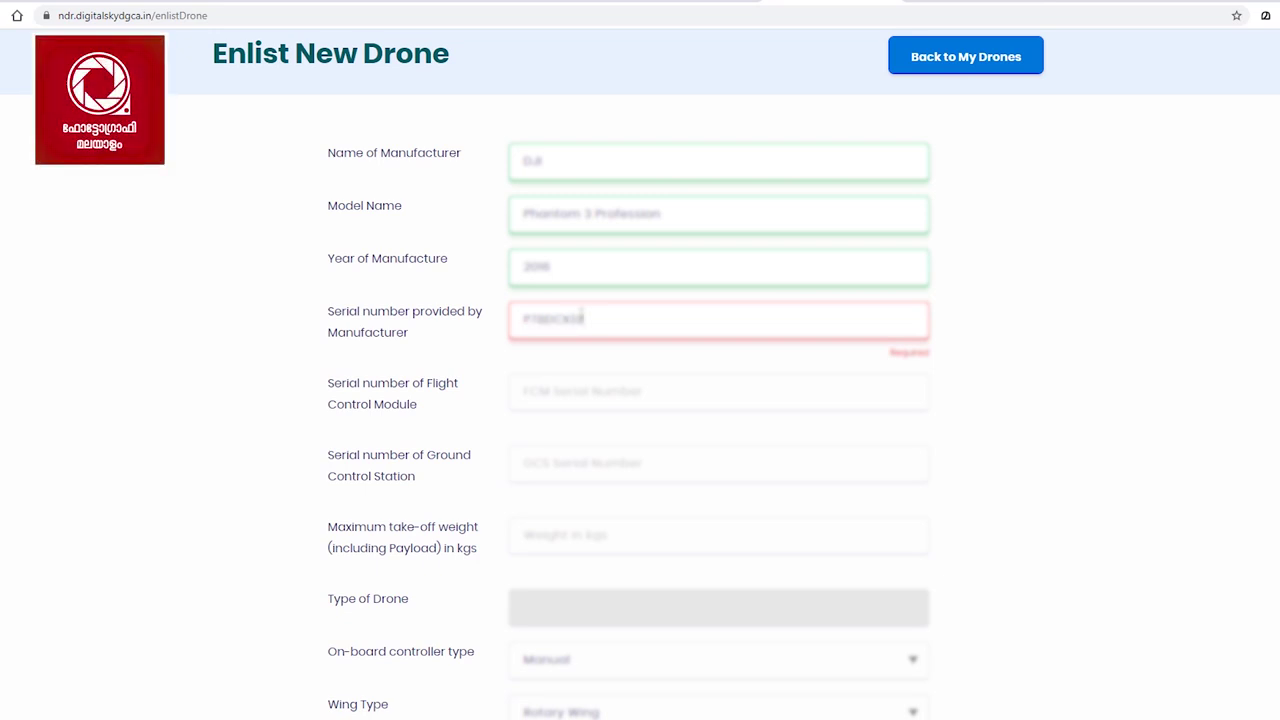
pyautogui.write('72492')
pyautogui.click(561, 392)
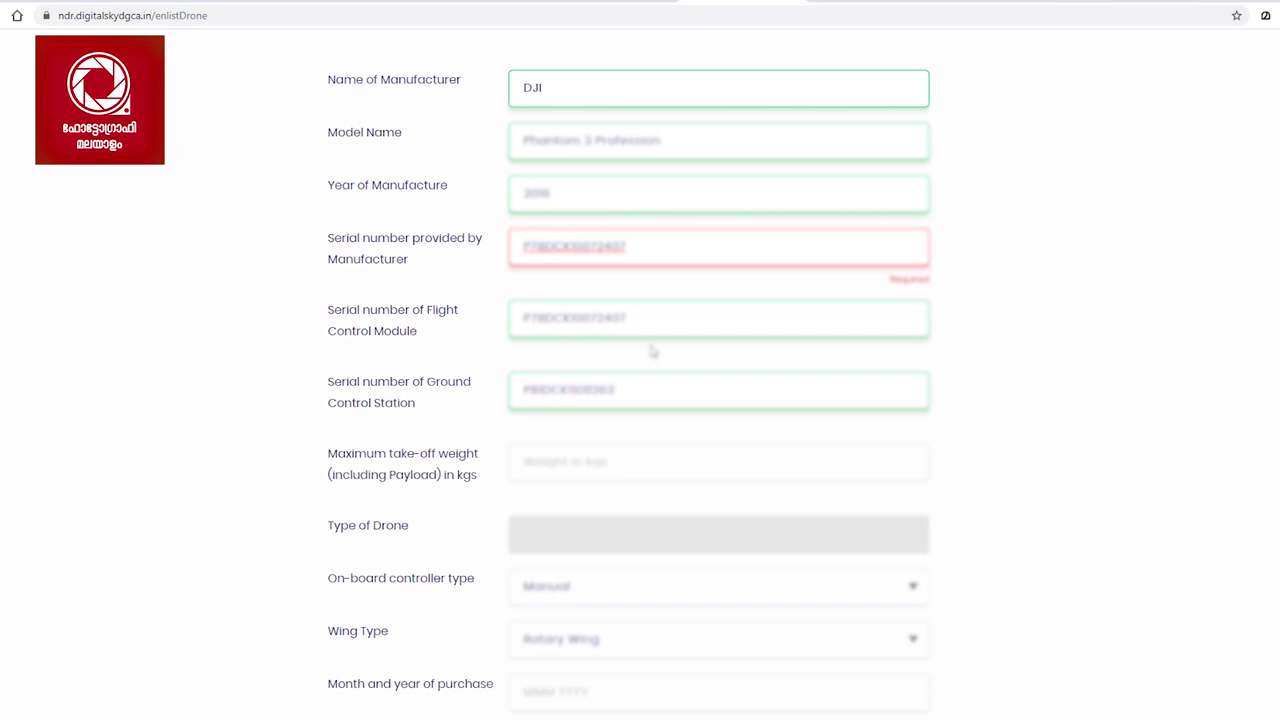
pyautogui.click(642, 323)
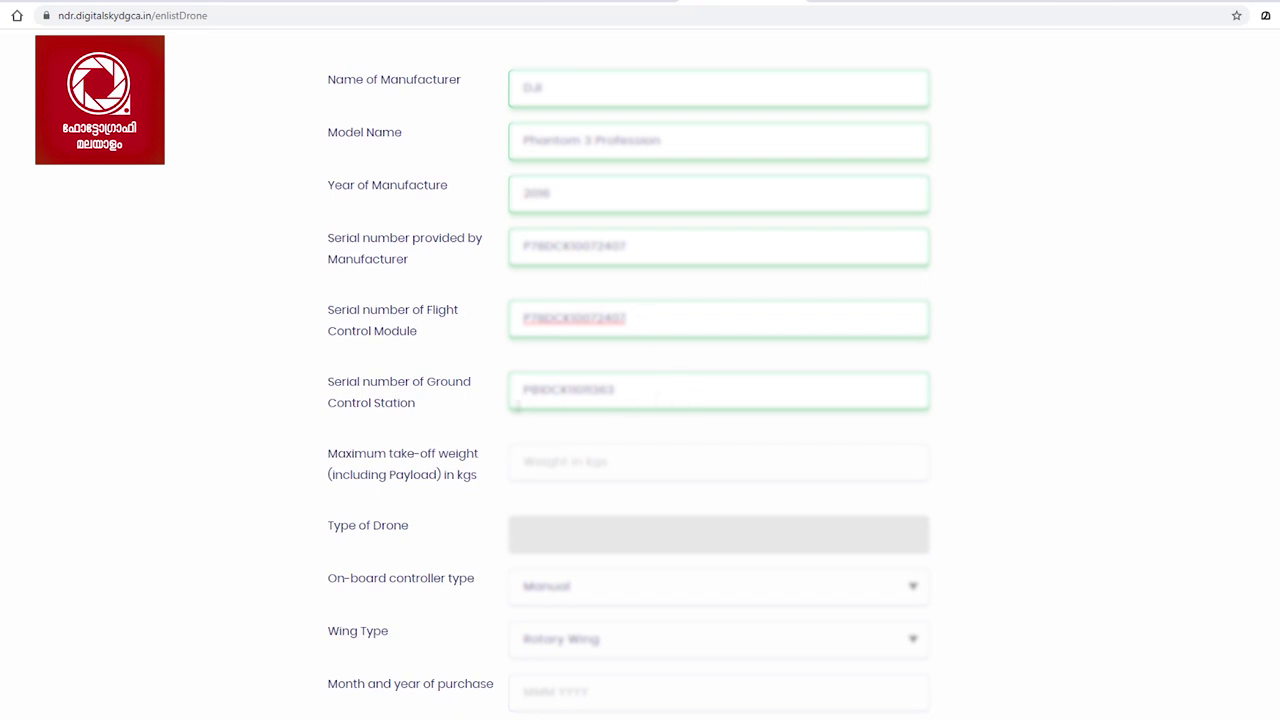
pyautogui.click(573, 461)
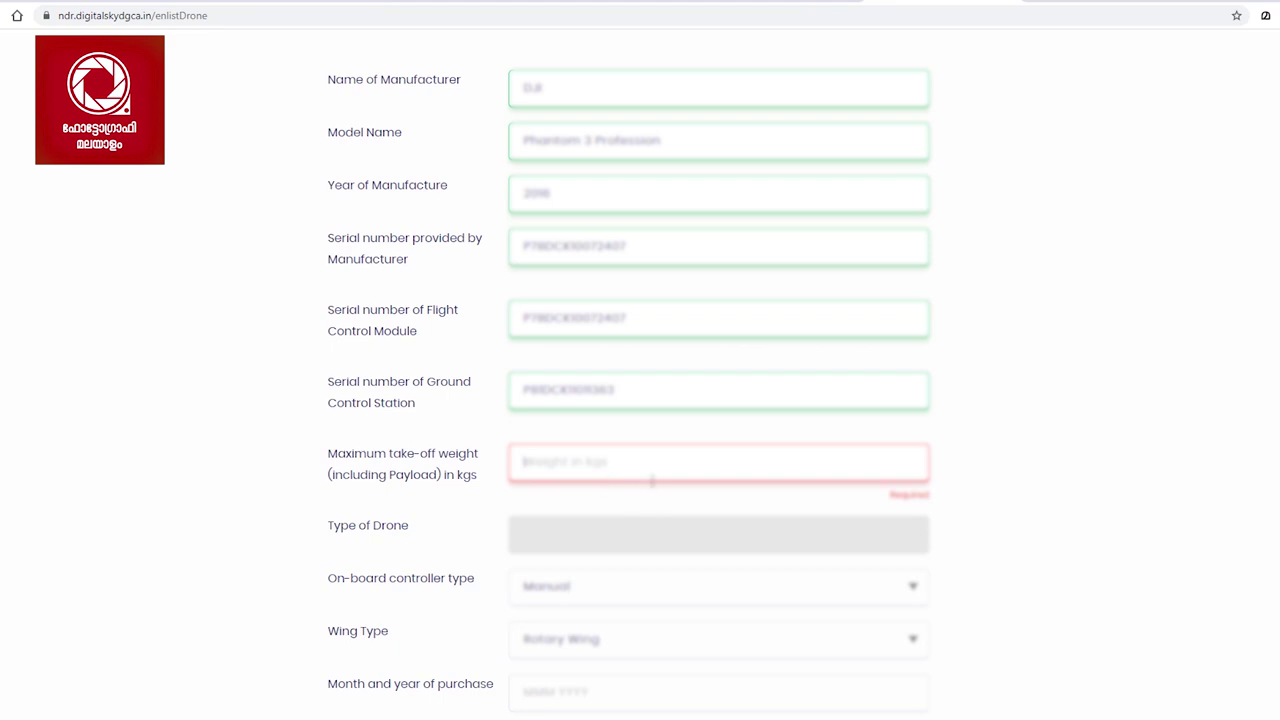
# Enter the maximum take-off weight so the drone type updates to MICRO.
pyautogui.write('1.2')
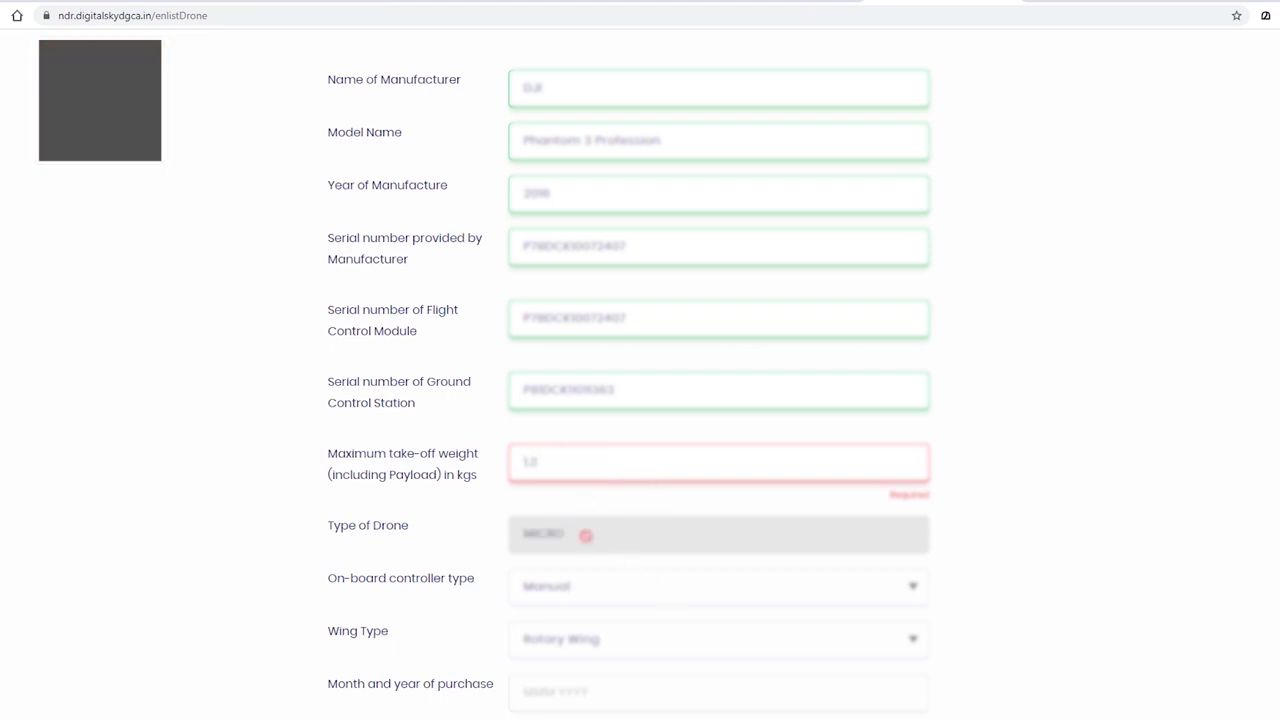
pyautogui.scroll(-2, 677, 509)
pyautogui.click(622, 393)
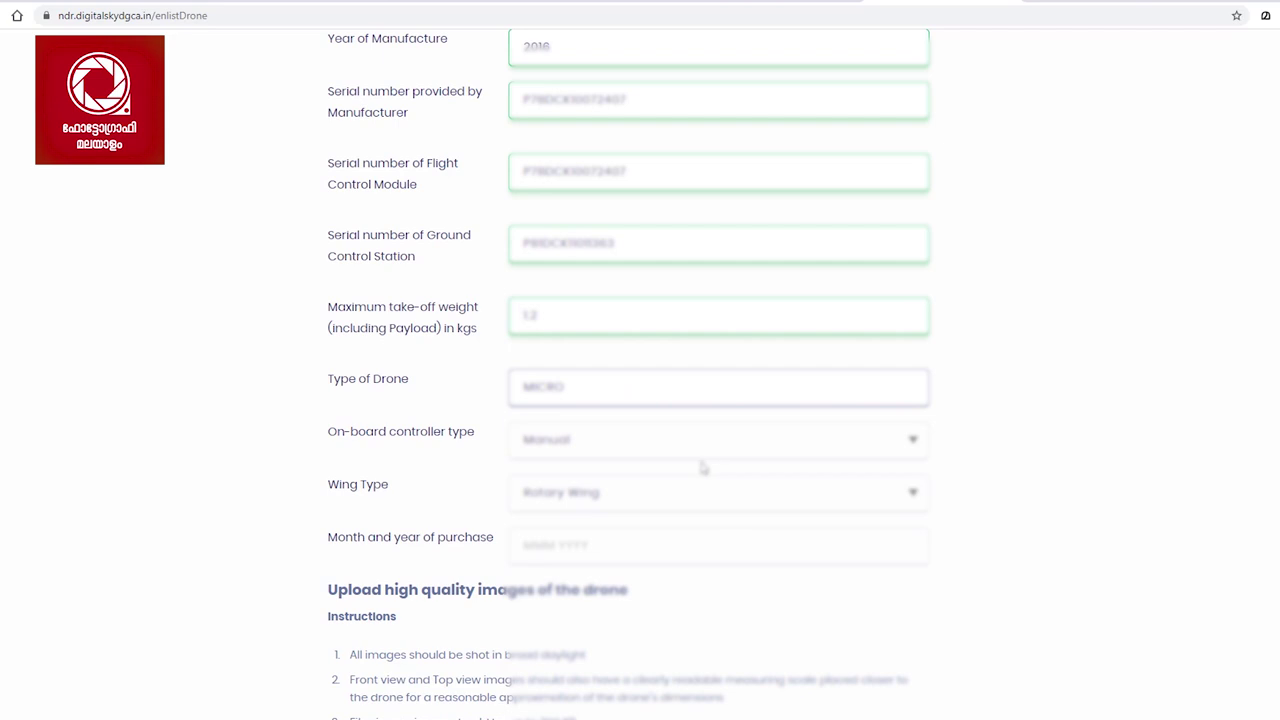
# Choose Rotary Wing as the wing type and keep Manual as the on-board controller type.
pyautogui.click(590, 447)
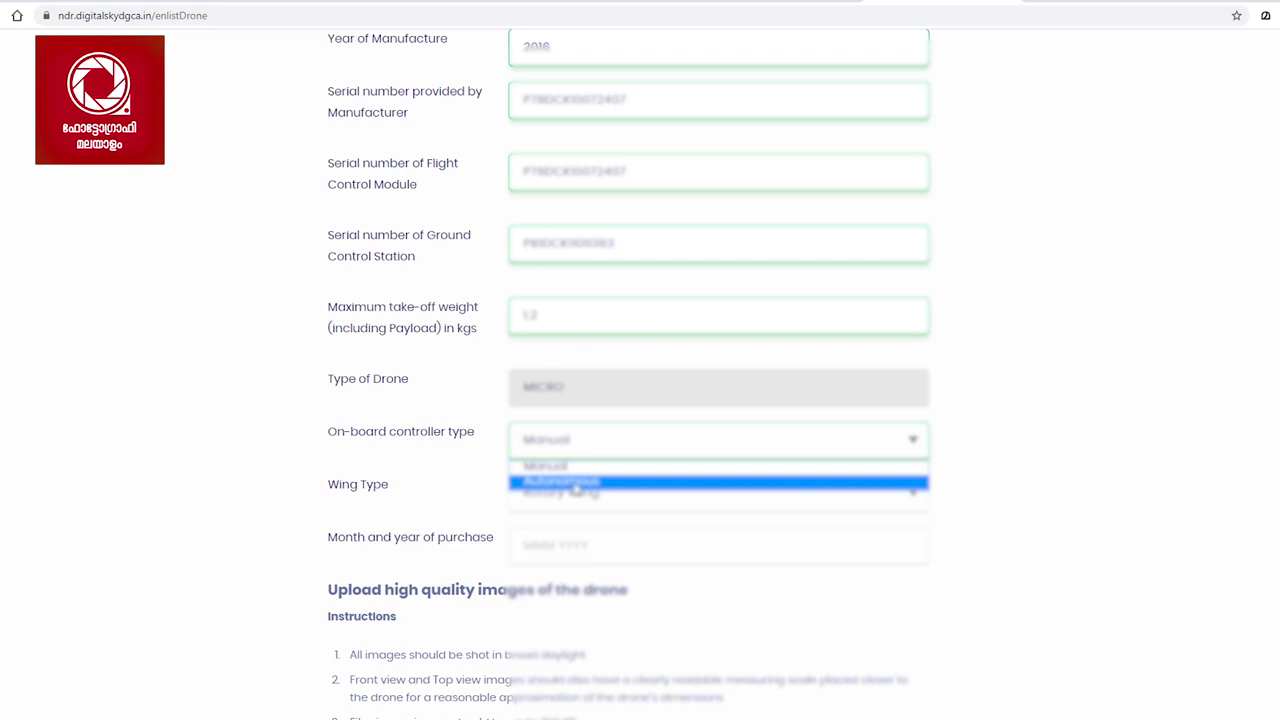
pyautogui.click(988, 403)
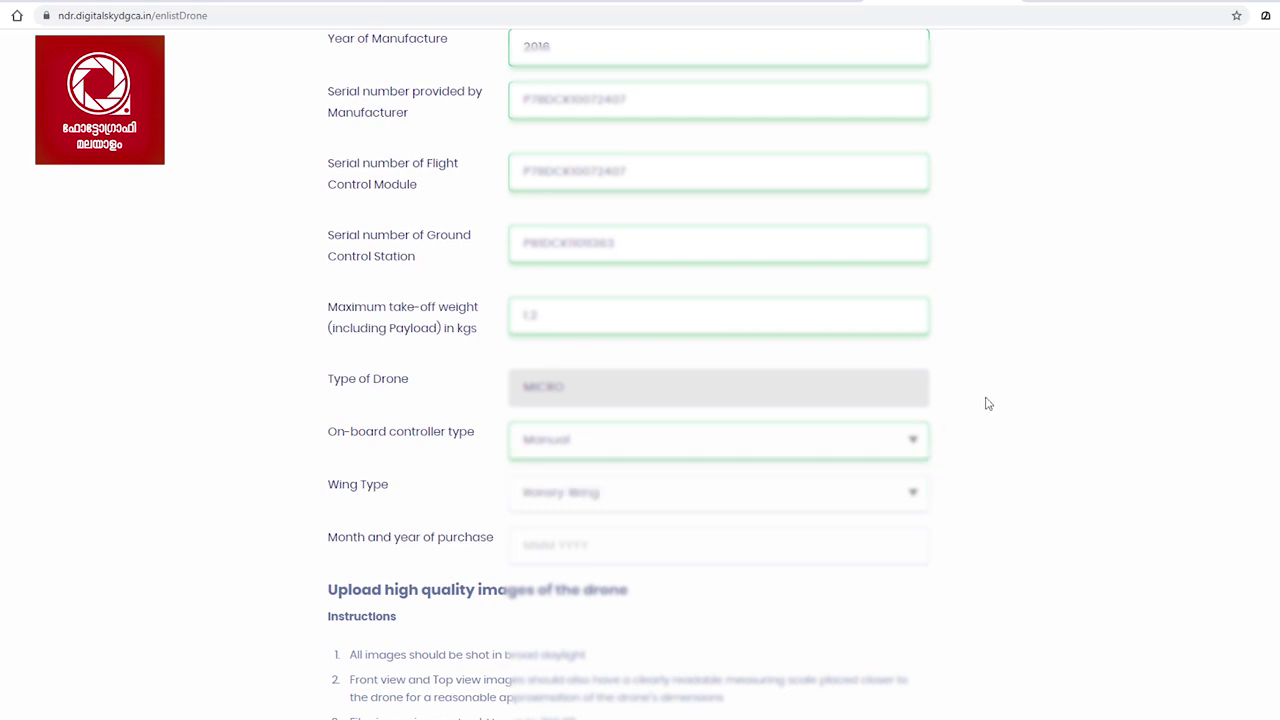
pyautogui.scroll(-2, 608, 380)
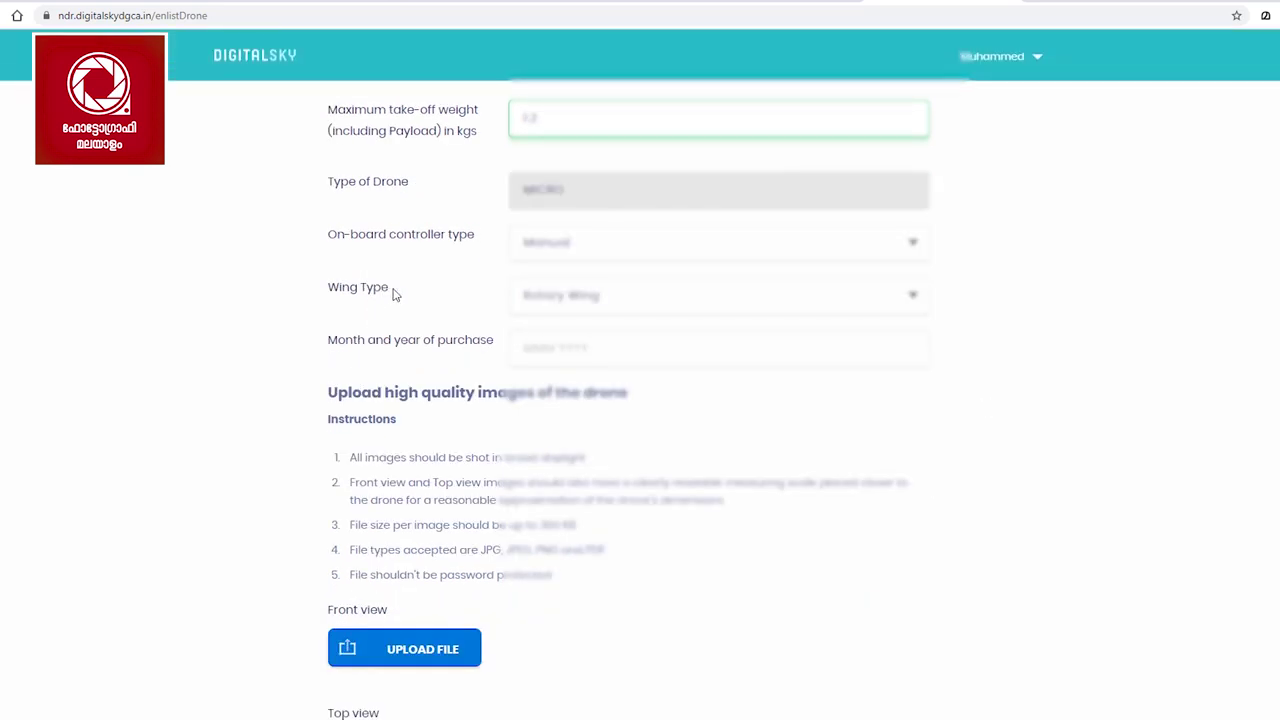
pyautogui.click(607, 304)
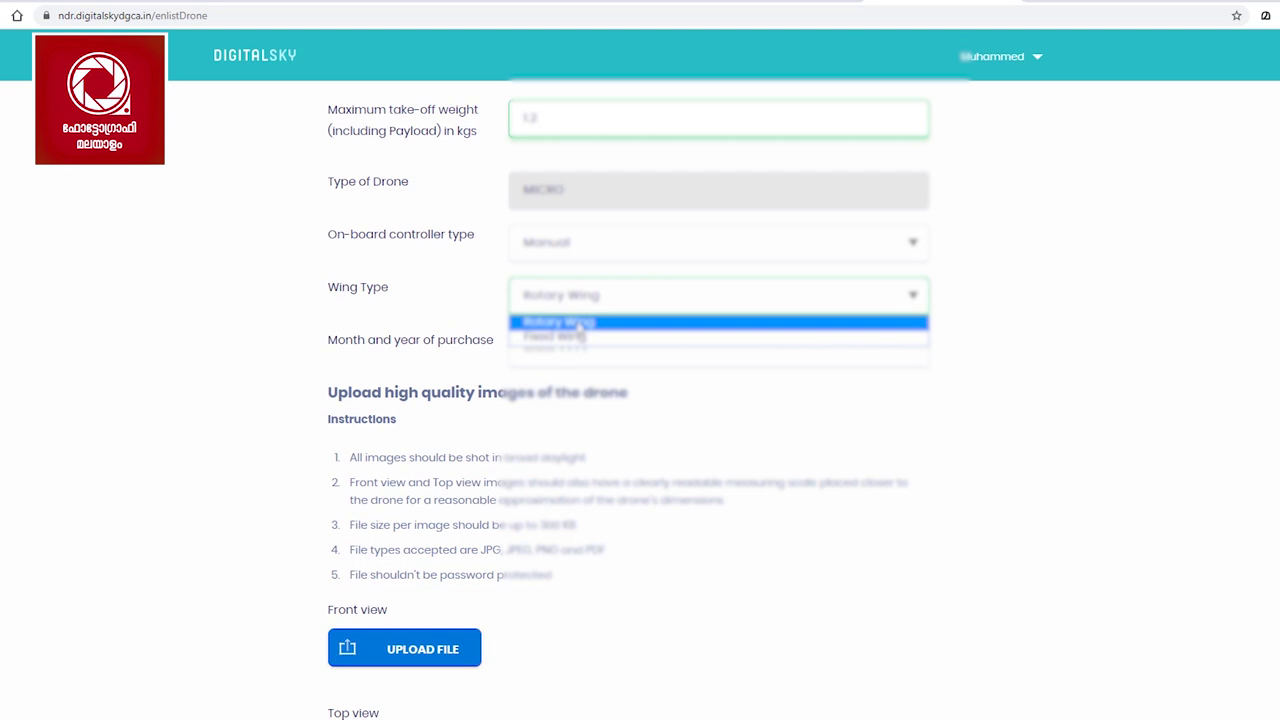
pyautogui.click(579, 324)
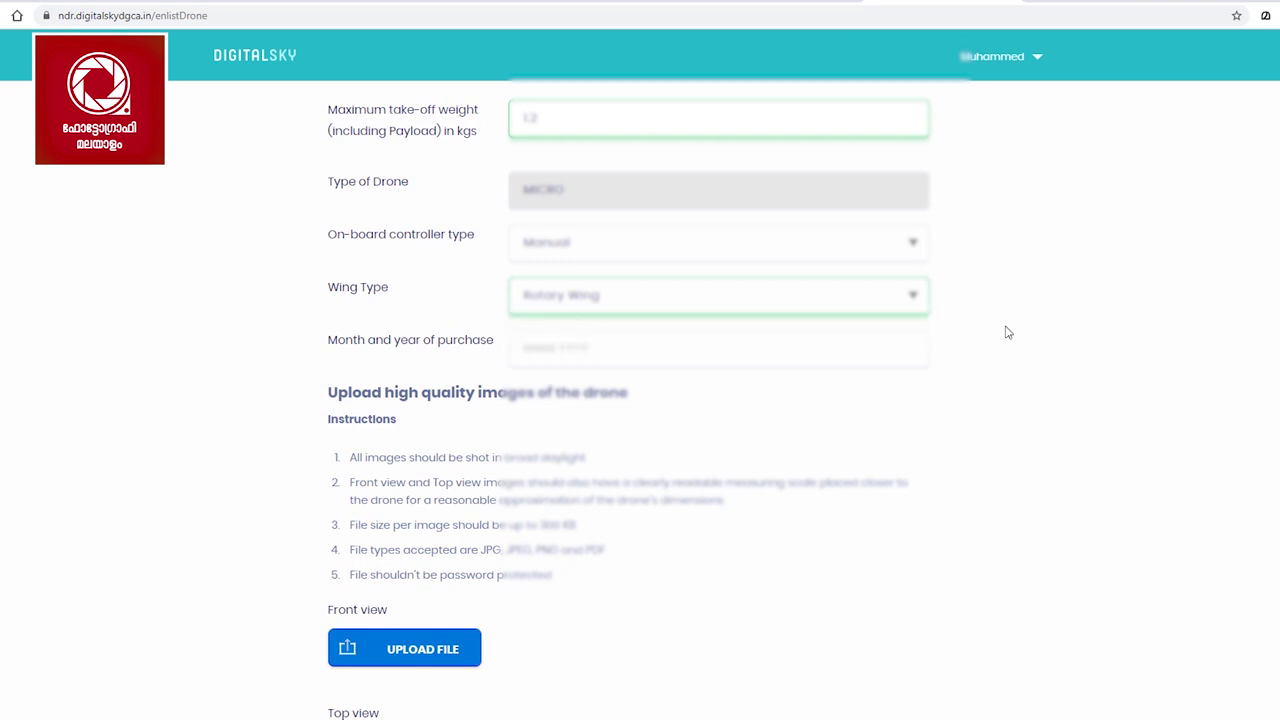
pyautogui.click(611, 252)
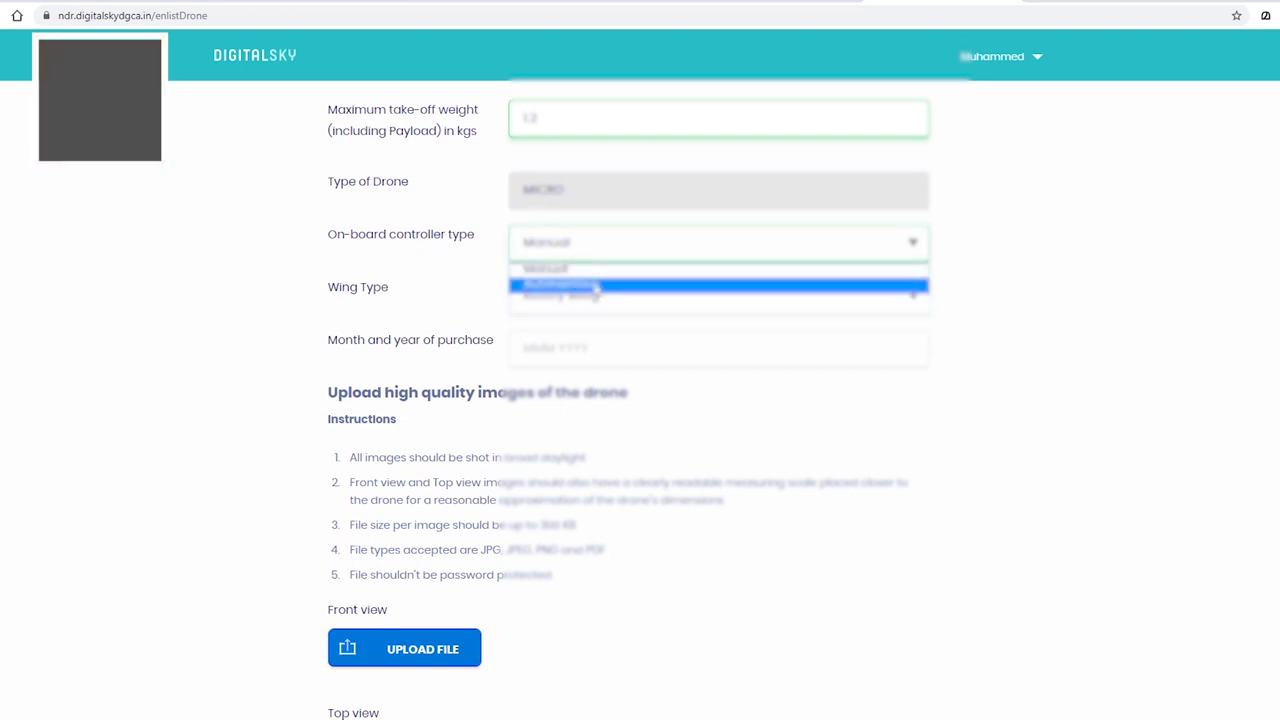
pyautogui.click(1042, 278)
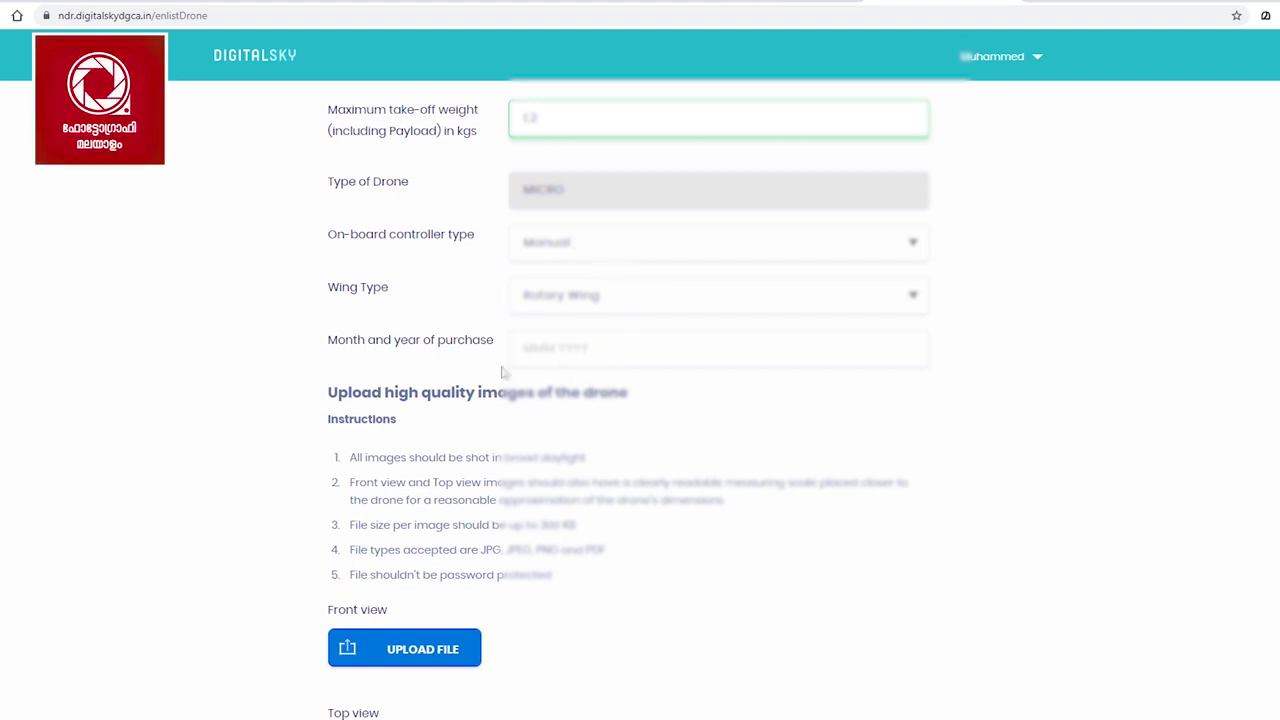
pyautogui.click(618, 350)
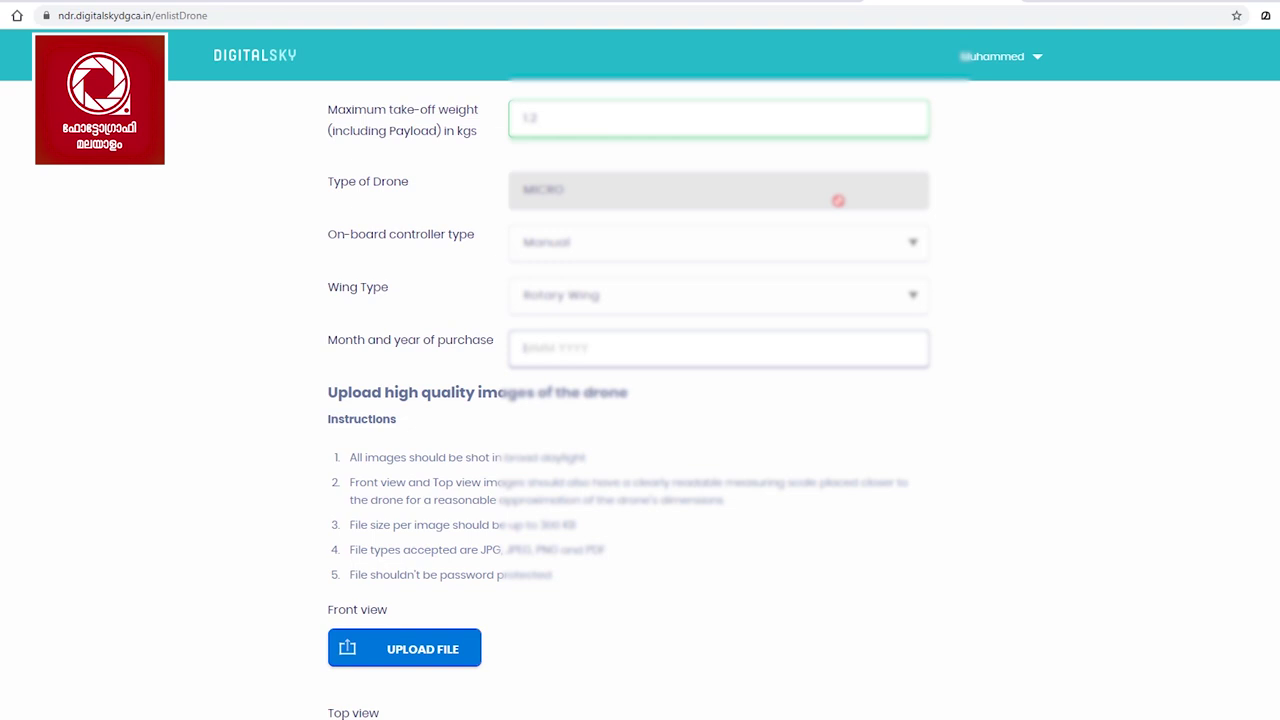
# Enter 05 as the purchase date and highlight the file size, file type and no-password upload rules.
pyautogui.write('05')
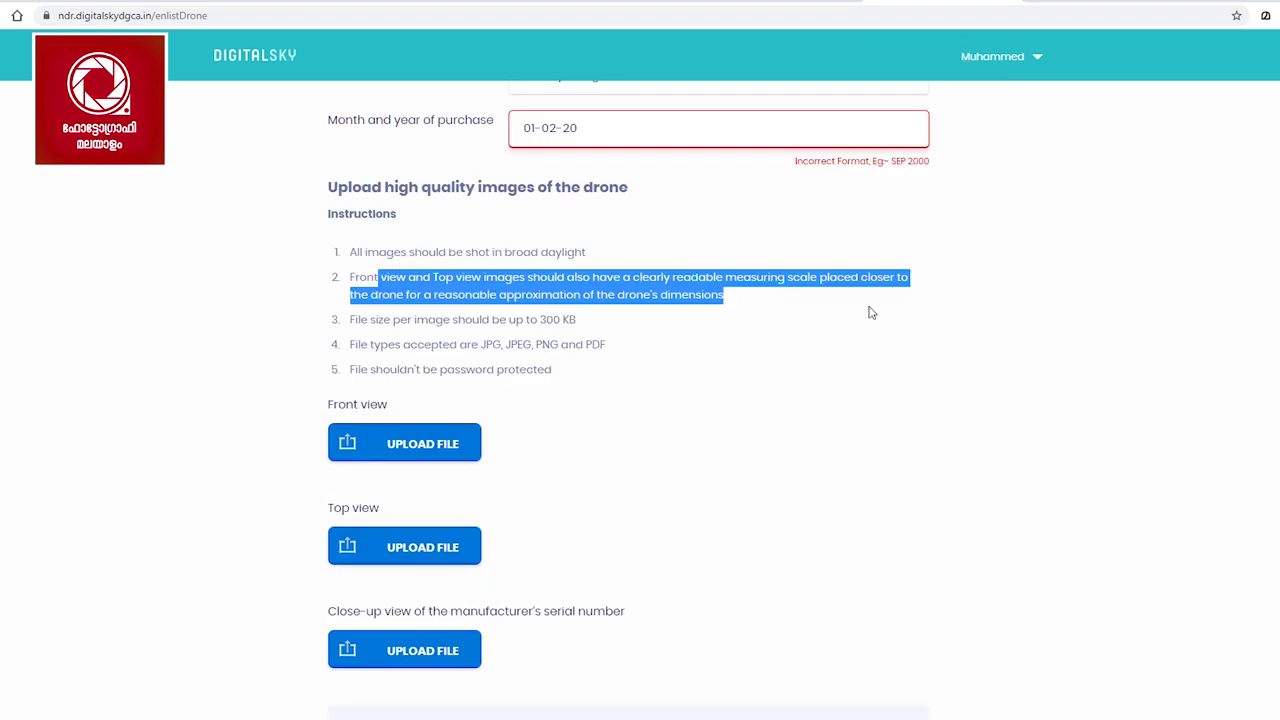
pyautogui.moveTo(350, 319); pyautogui.dragTo(626, 329)
pyautogui.moveTo(362, 345); pyautogui.dragTo(630, 353)
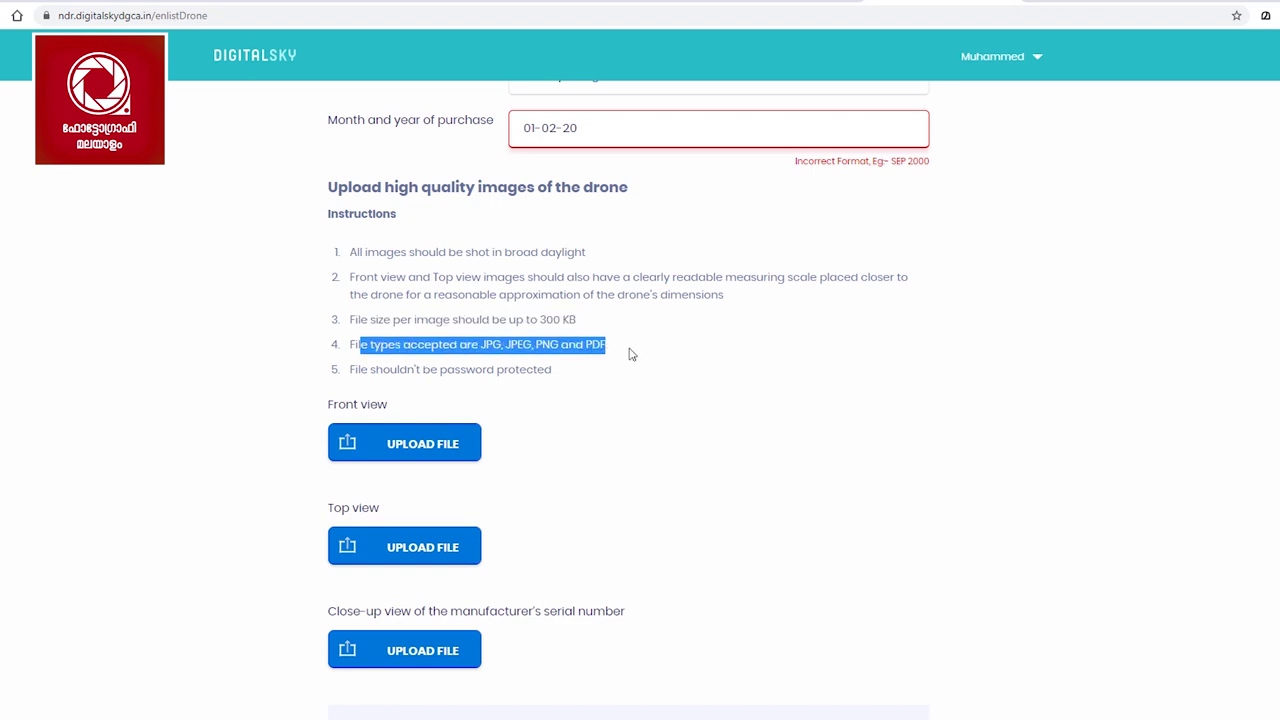
pyautogui.moveTo(374, 369); pyautogui.dragTo(590, 384)
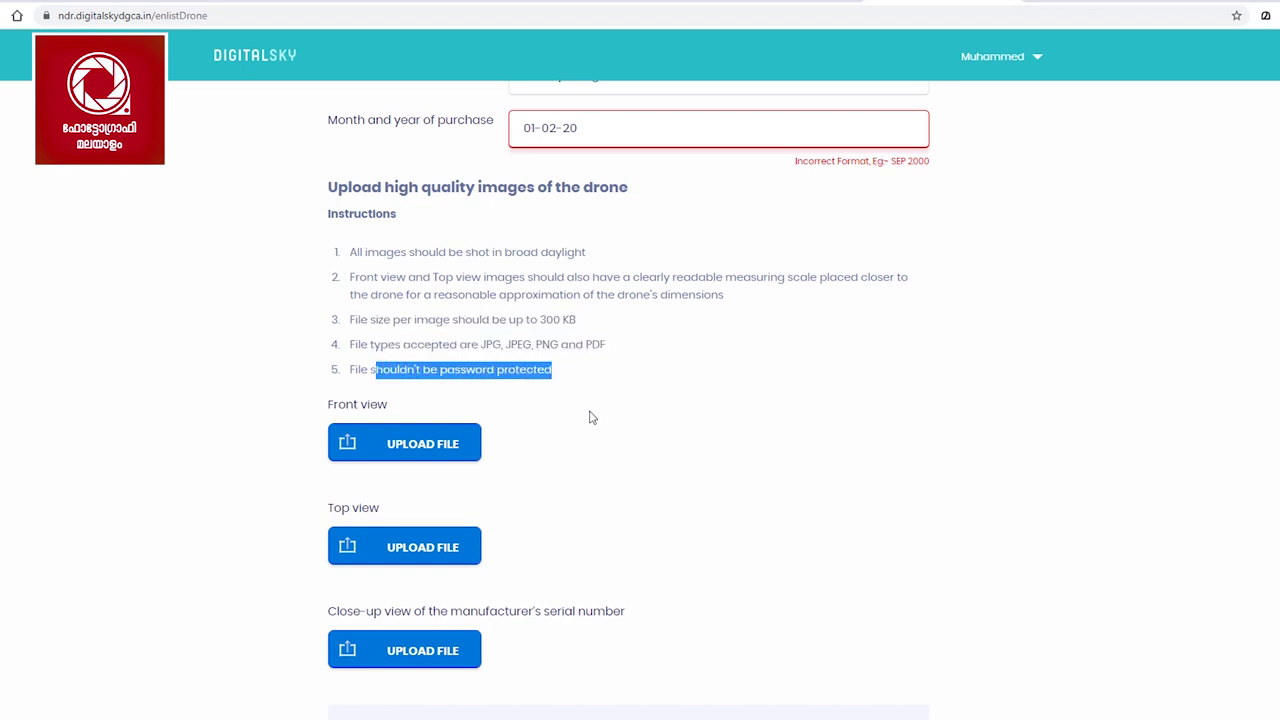
# Attach drone-front.jpg, drone-top.jpg and Serial number.jpeg as the front, top and serial close-up images.
pyautogui.click(428, 446)
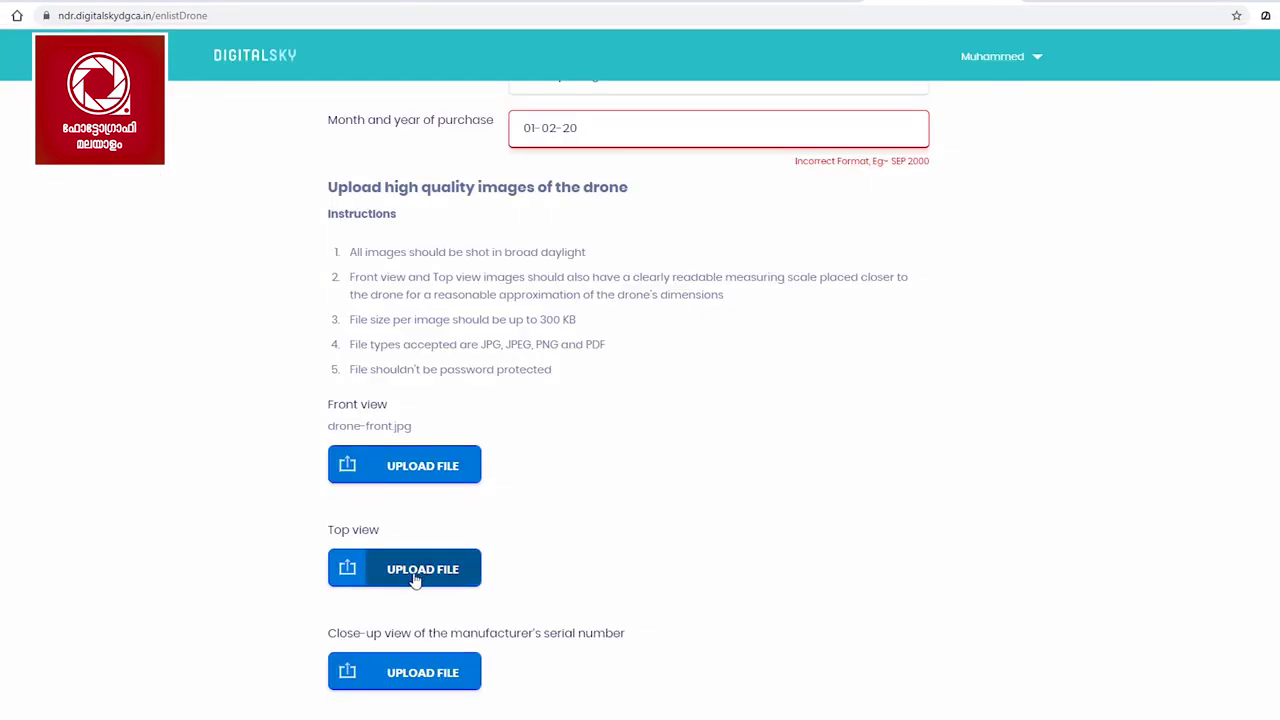
pyautogui.click(415, 578)
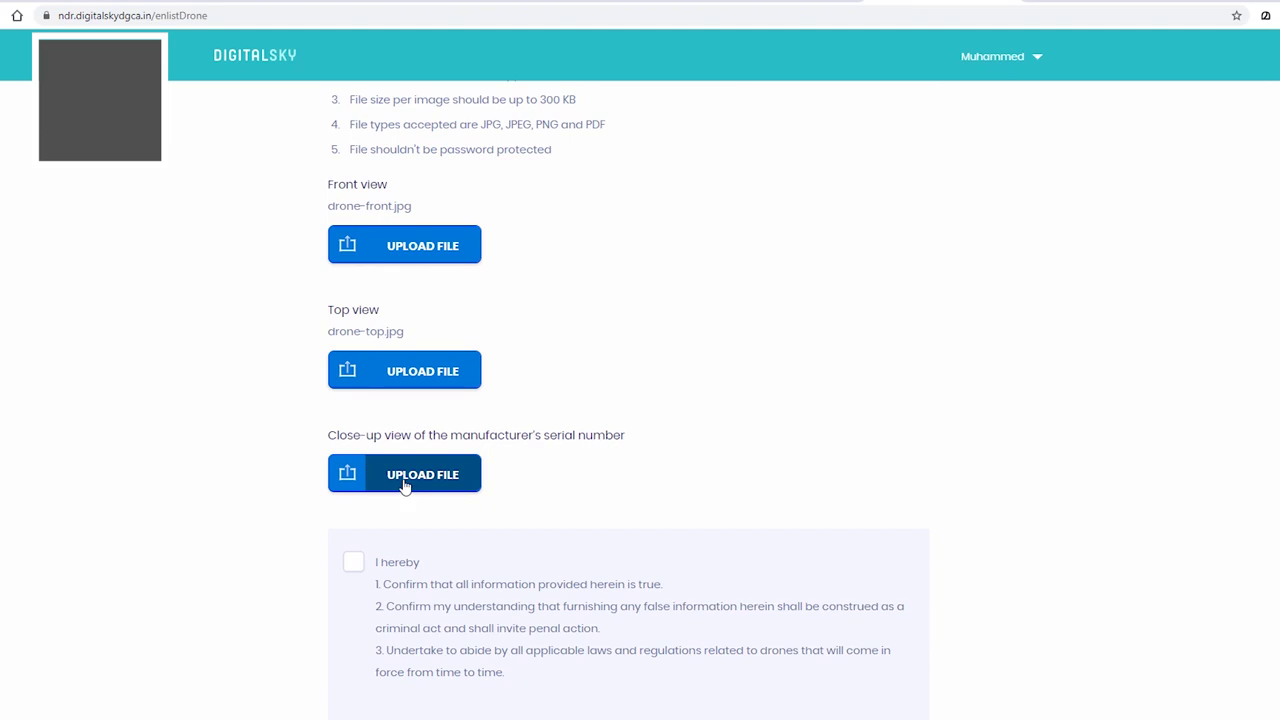
pyautogui.click(405, 475)
pyautogui.doubleClick(834, 143)
pyautogui.scroll(-2, 831, 189)
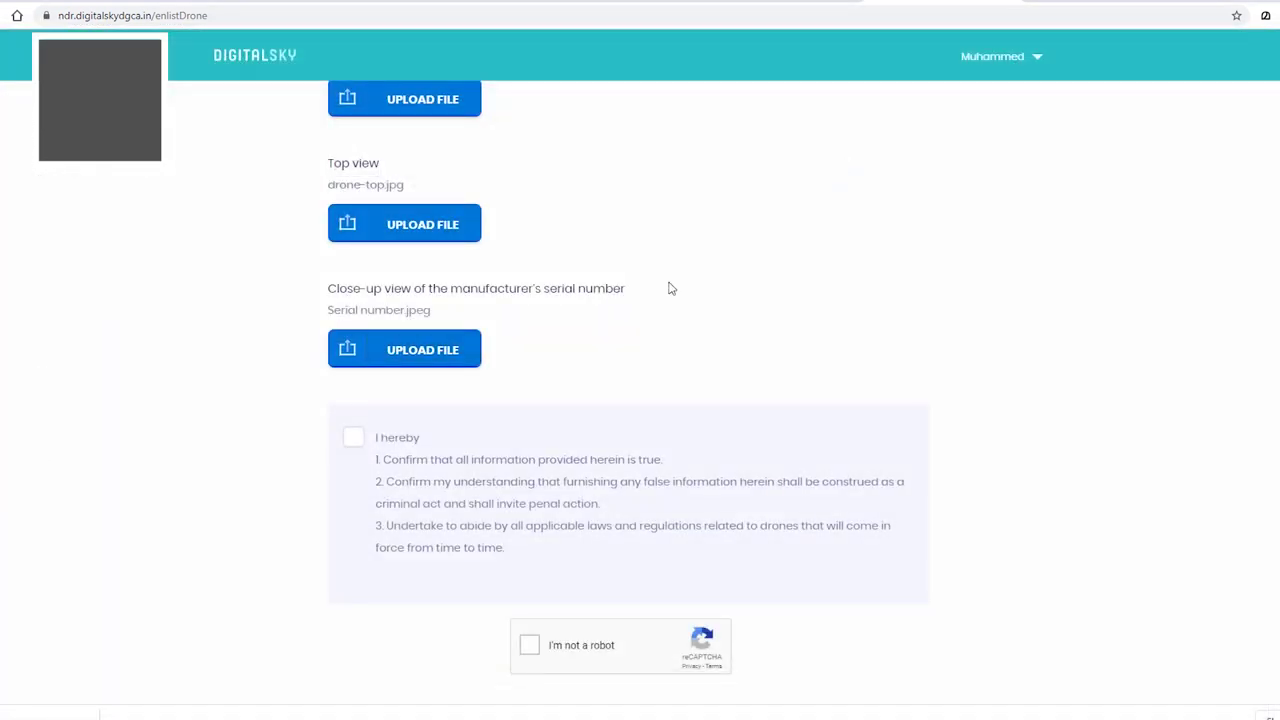
pyautogui.scroll(-2, 525, 390)
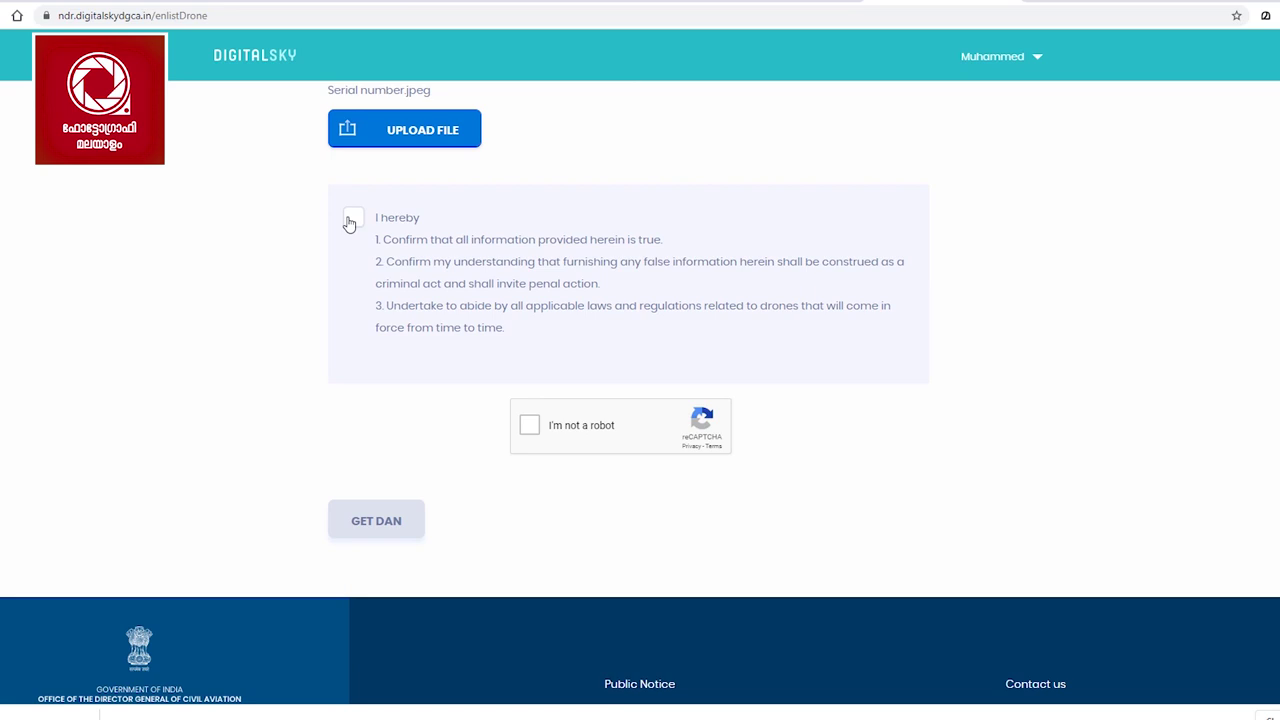
# Accept the truthfulness declaration, pass the I'm not a robot check, and submit with GET DAN.
pyautogui.click(351, 222)
pyautogui.scroll(1, 673, 246)
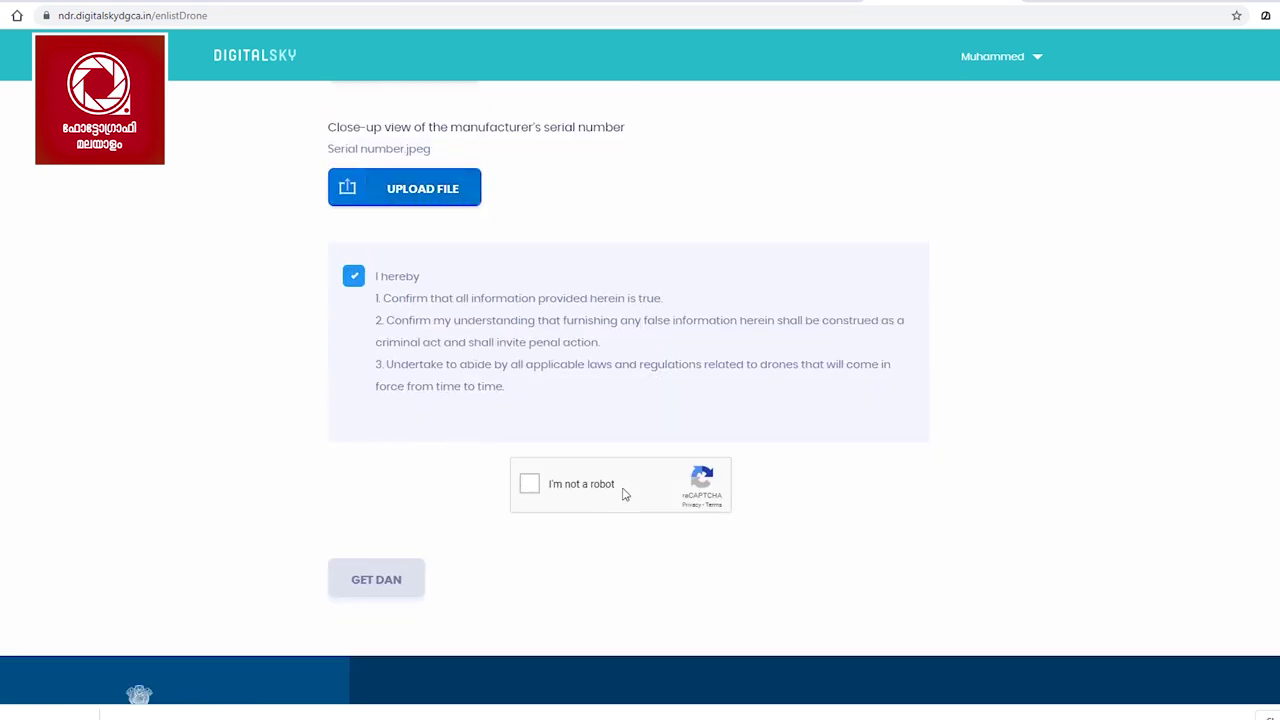
pyautogui.click(531, 484)
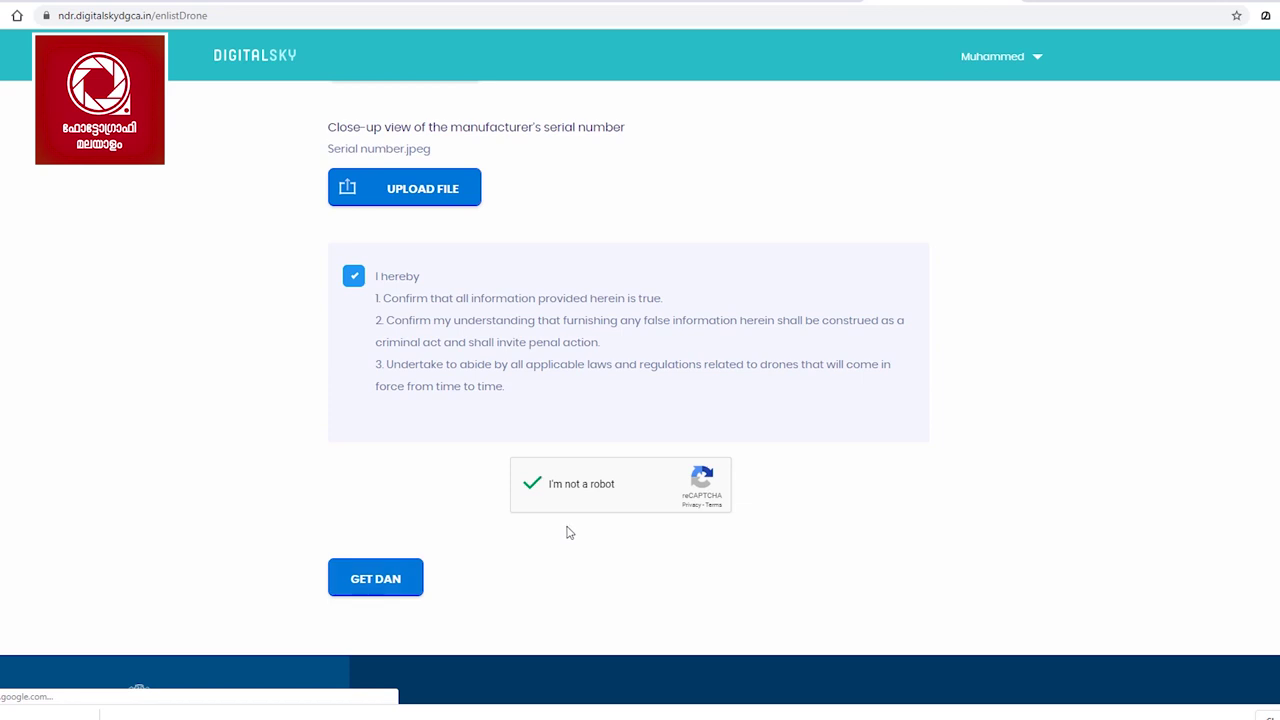
pyautogui.click(383, 585)
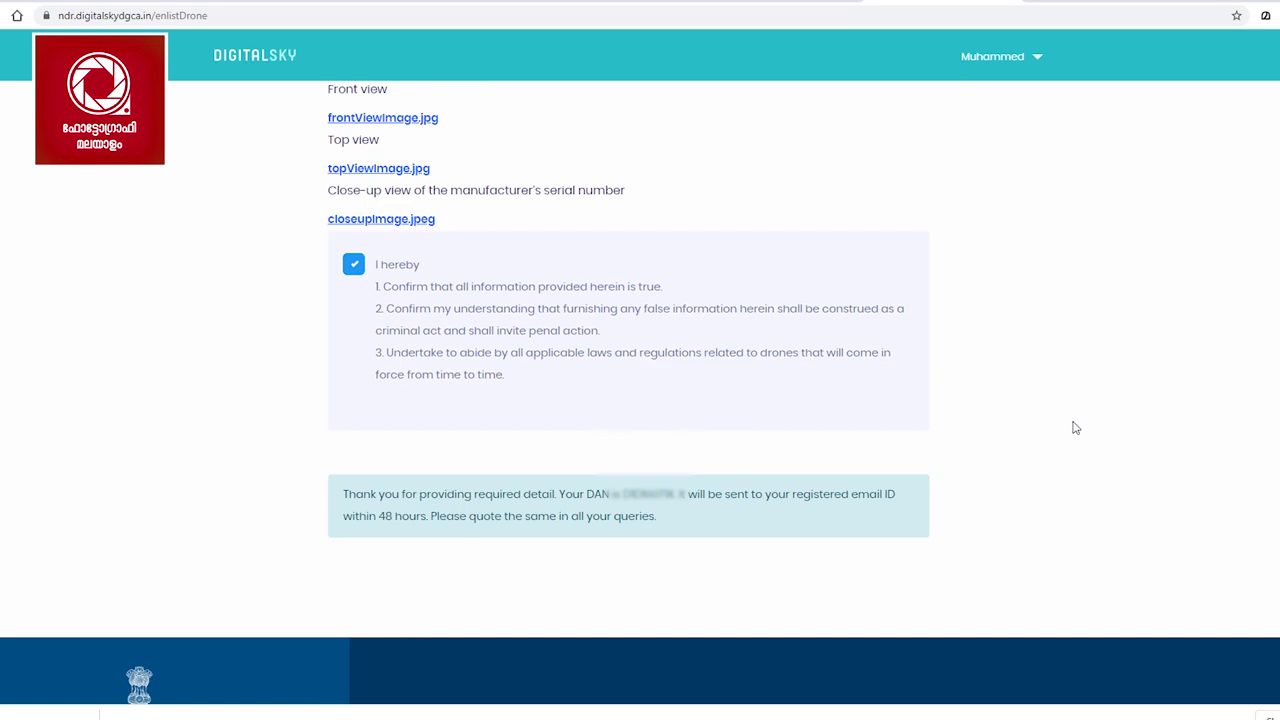
# Return to the My Drones page through the account menu.
pyautogui.scroll(2, 1075, 428)
pyautogui.scroll(-3, 1075, 428)
pyautogui.scroll(5, 1075, 428)
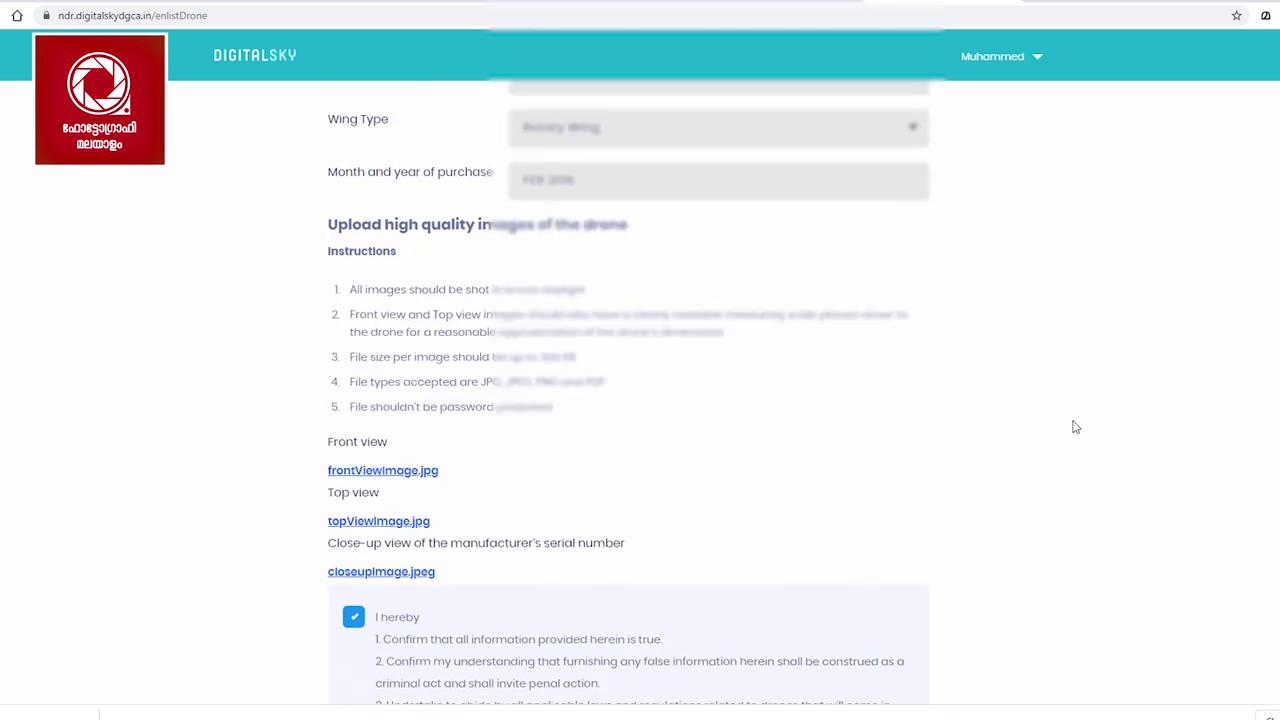
pyautogui.scroll(7, 1075, 428)
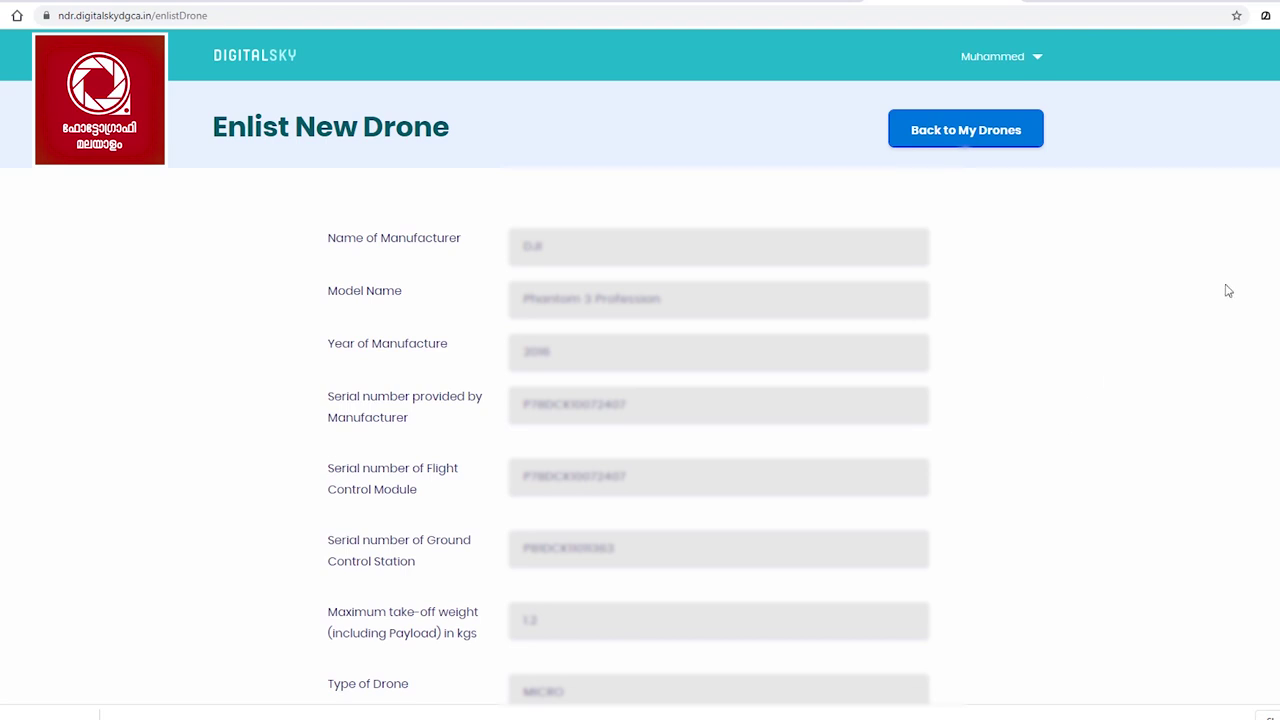
pyautogui.click(986, 132)
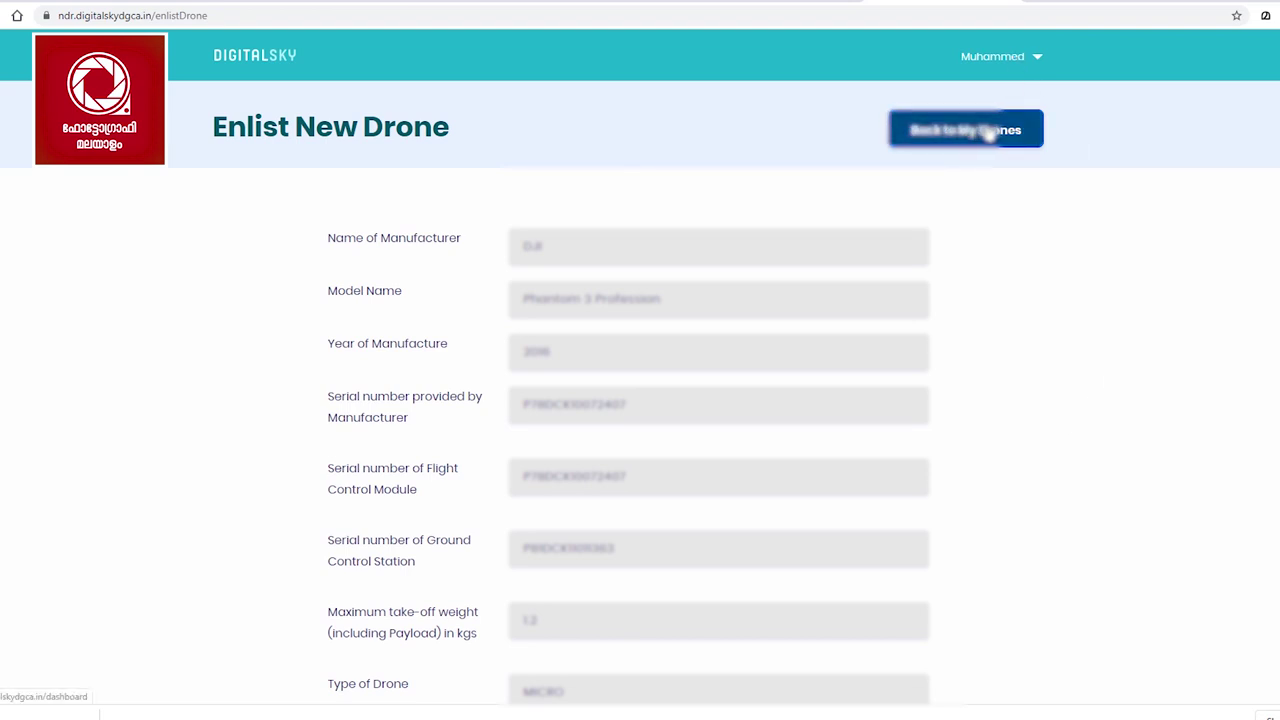
pyautogui.click(1012, 62)
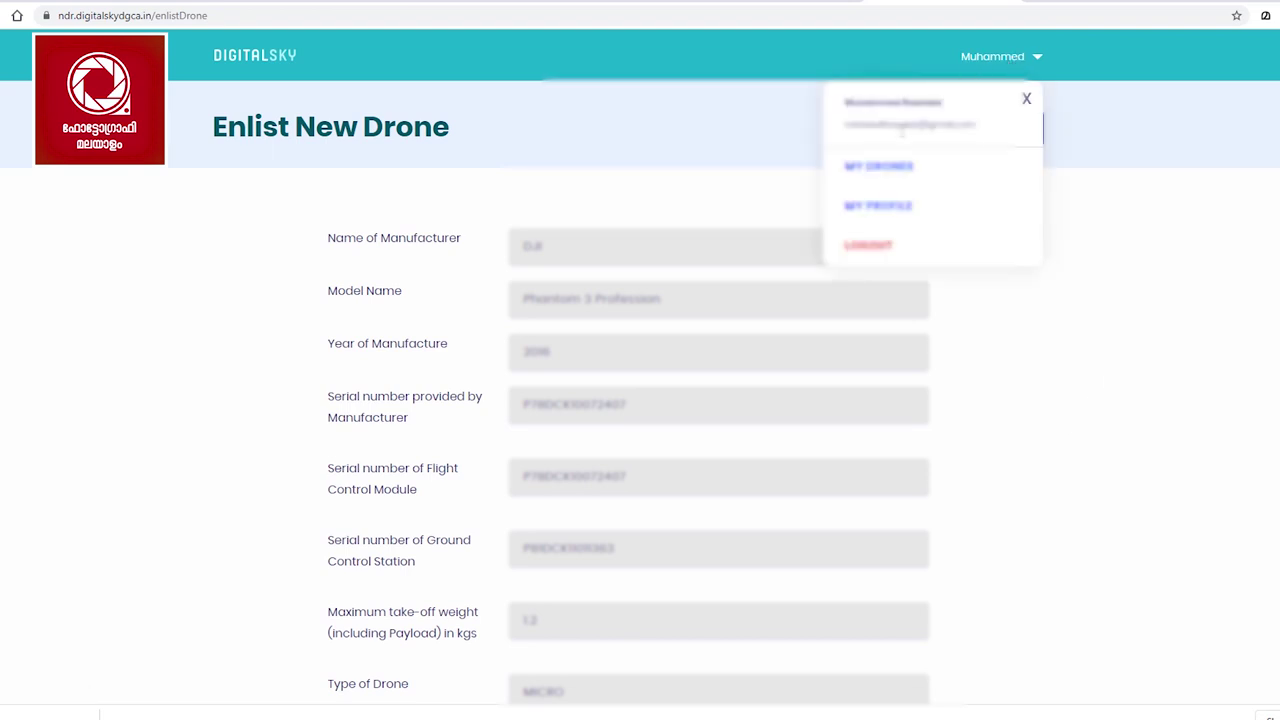
pyautogui.click(889, 168)
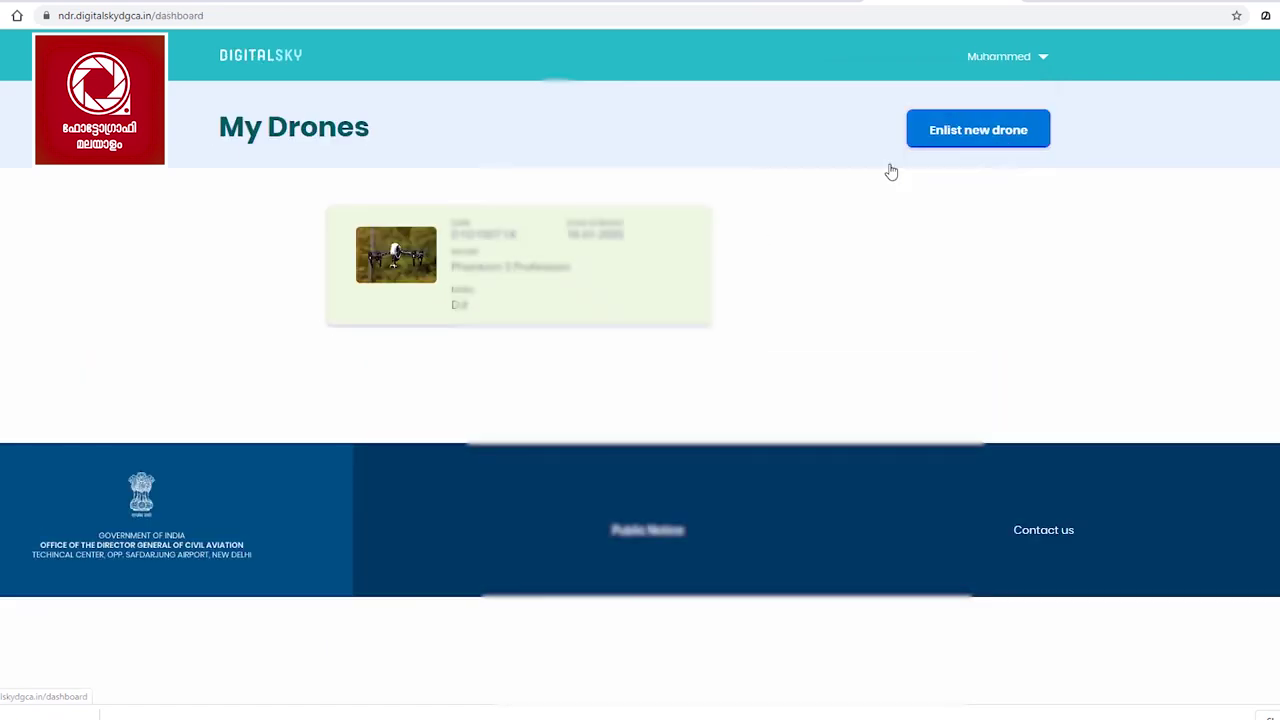
# Open the enlisted DJI drone's details and highlight its Drone Acknowledgement Number.
pyautogui.click(391, 252)
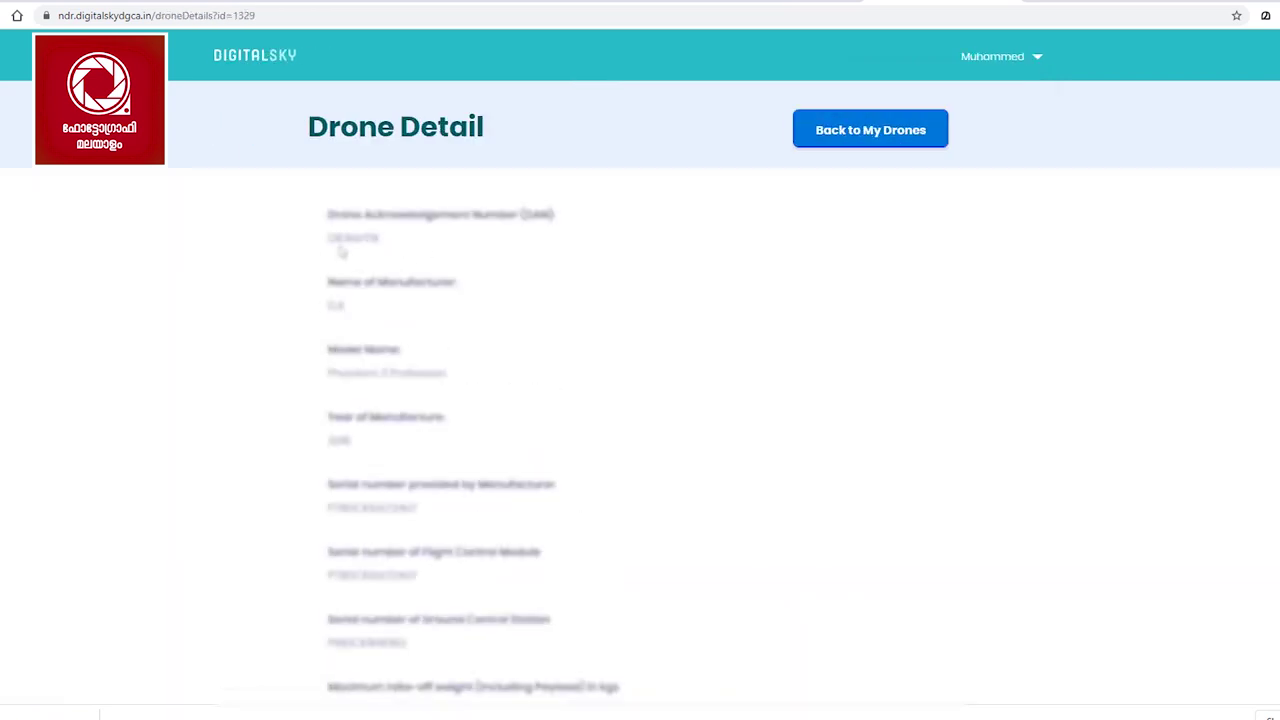
pyautogui.moveTo(340, 238); pyautogui.dragTo(379, 238)
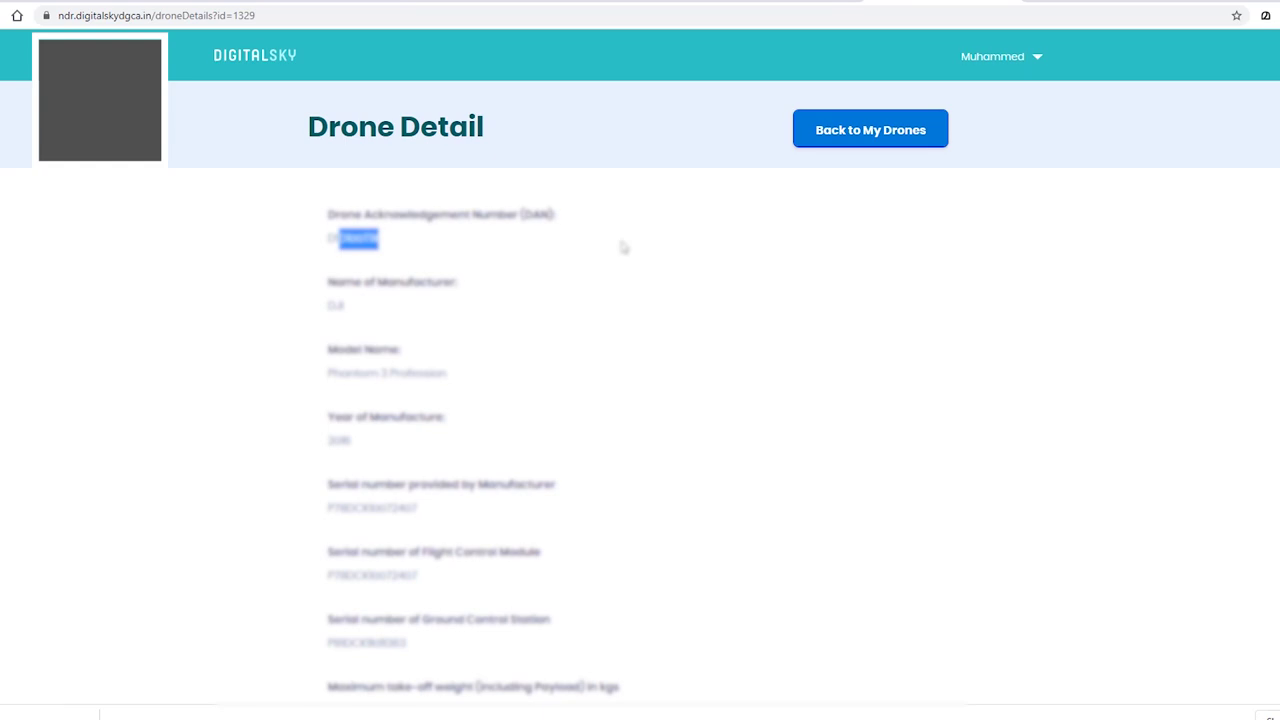
pyautogui.click(535, 258)
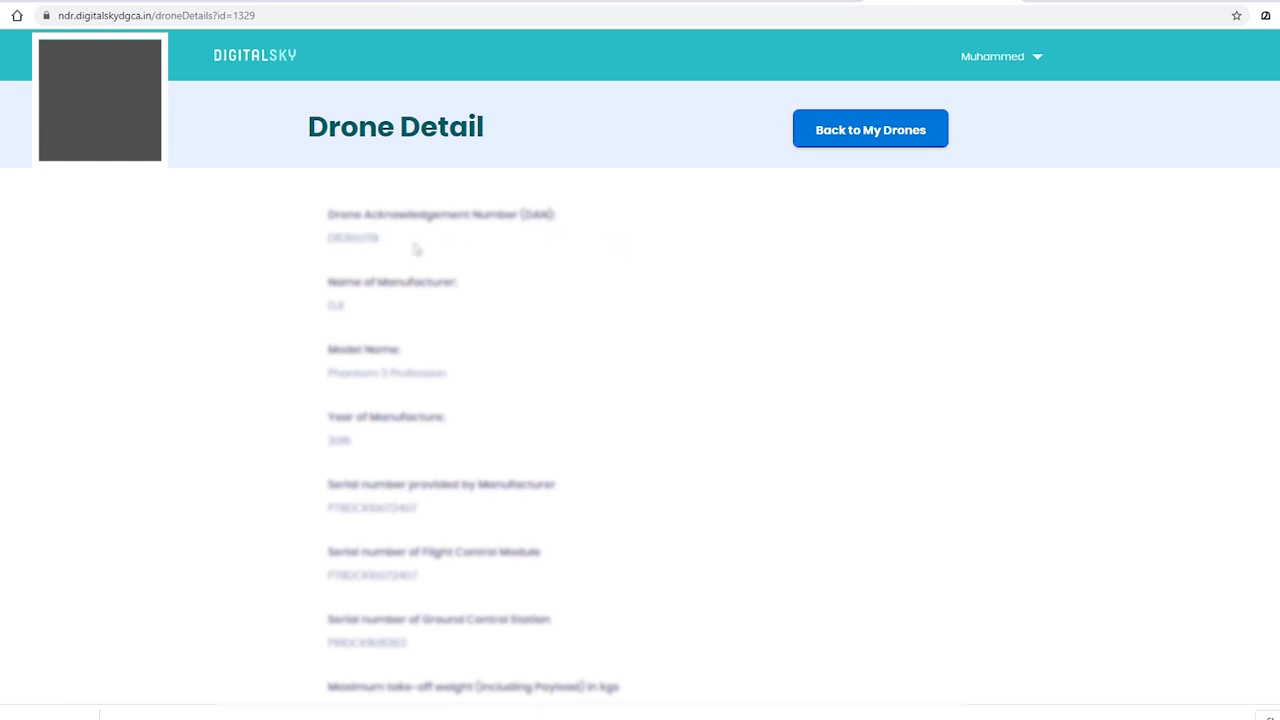